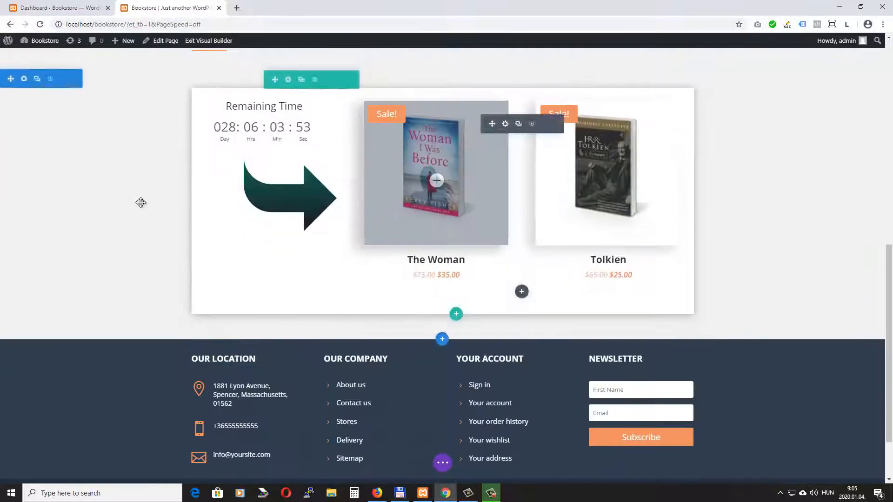
- Set the top margin of the section holding the countdown and sale books to -25px and save it
{"action": "scroll", "coordinate": [122, 208], "scroll_direction": "up", "scroll_amount": 2}
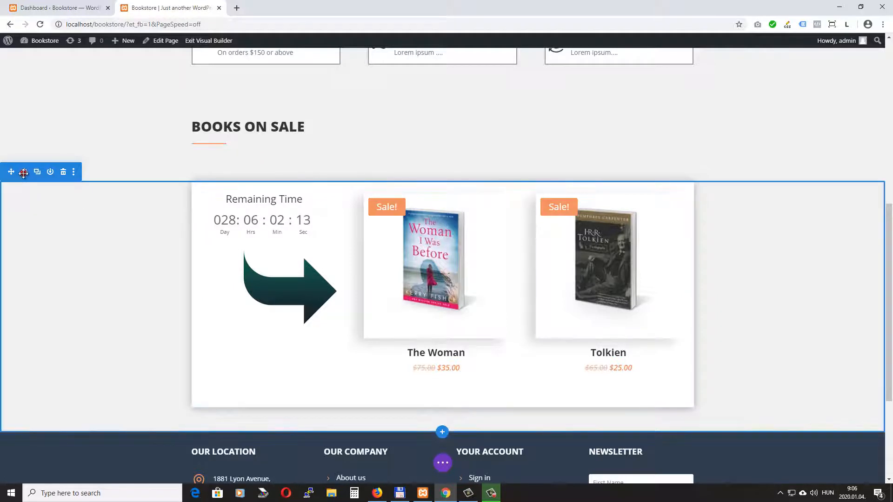
{"action": "left_click", "coordinate": [24, 171]}
{"action": "left_click", "coordinate": [713, 109]}
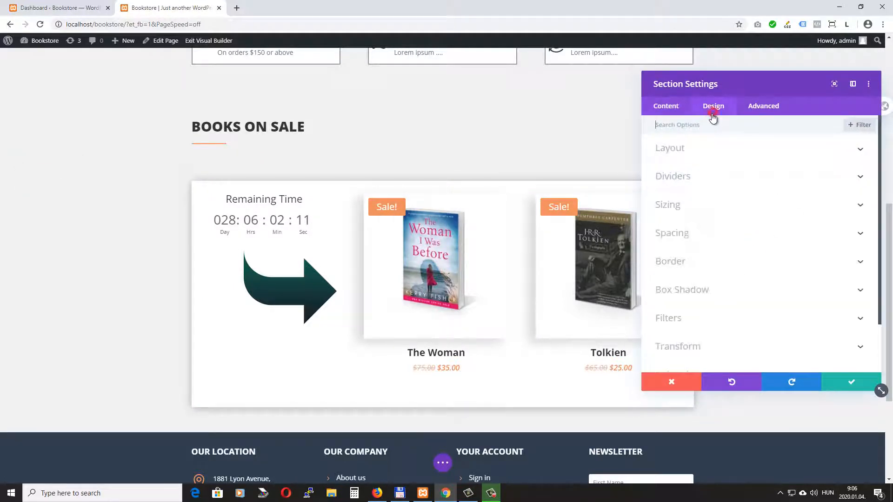
{"action": "left_click", "coordinate": [686, 233]}
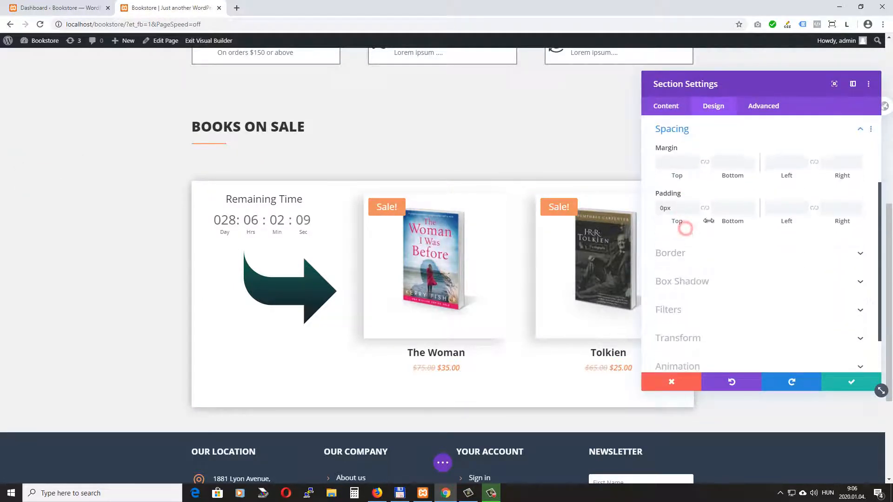
{"action": "left_click_drag", "start_coordinate": [683, 176], "coordinate": [671, 173]}
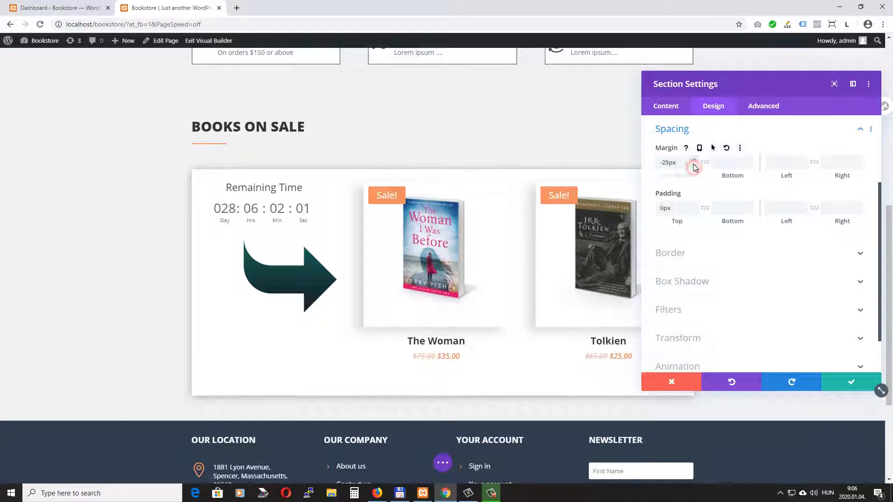
{"action": "left_click", "coordinate": [853, 382]}
- Insert the saved Section Title from the library as a new section between the sale books and the footer
{"action": "scroll", "coordinate": [684, 292], "scroll_direction": "down", "scroll_amount": 1}
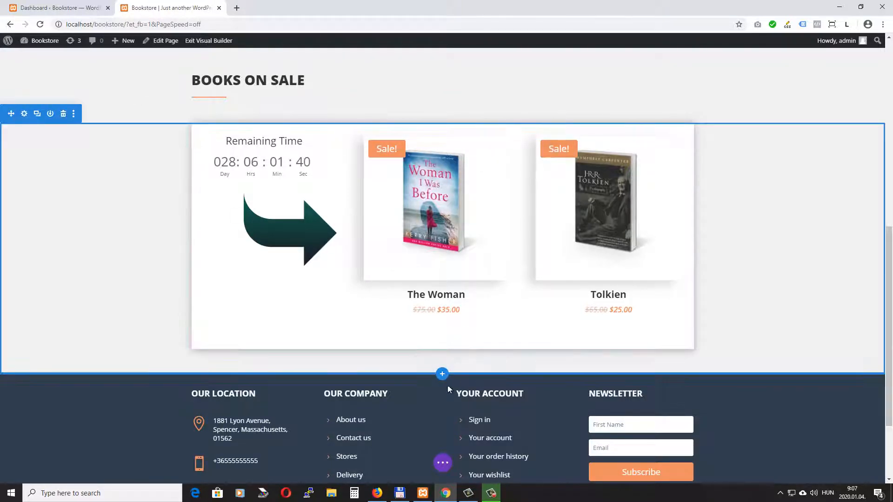
{"action": "left_click", "coordinate": [442, 375]}
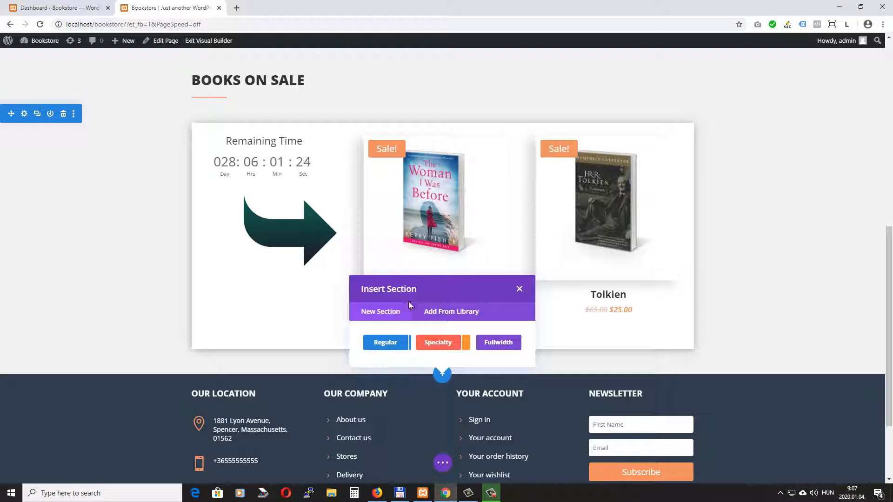
{"action": "left_click", "coordinate": [442, 318]}
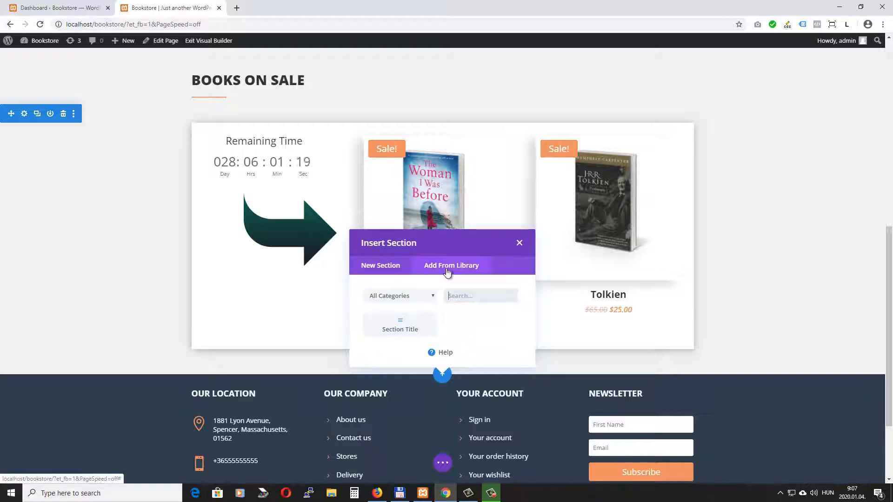
{"action": "left_click", "coordinate": [404, 328]}
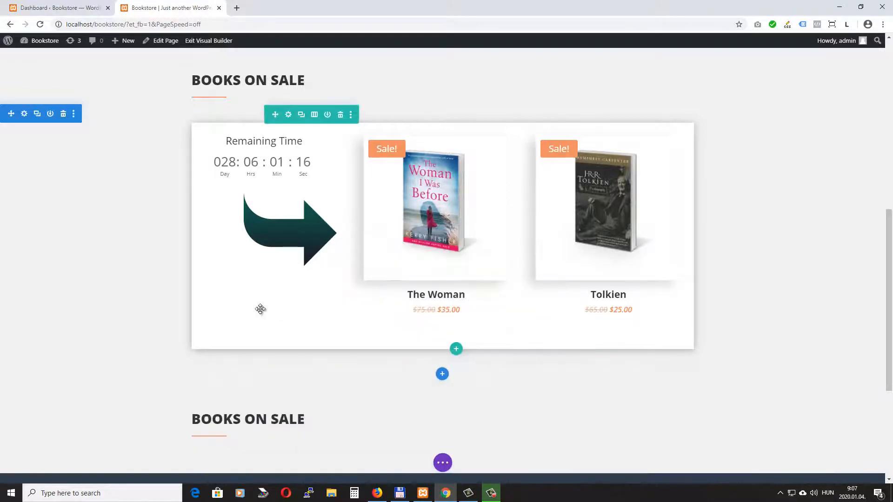
- Remove the top padding of the newly inserted title section above the footer and save its settings
{"action": "scroll", "coordinate": [260, 309], "scroll_direction": "down", "scroll_amount": 2}
{"action": "scroll", "coordinate": [259, 309], "scroll_direction": "down", "scroll_amount": 1}
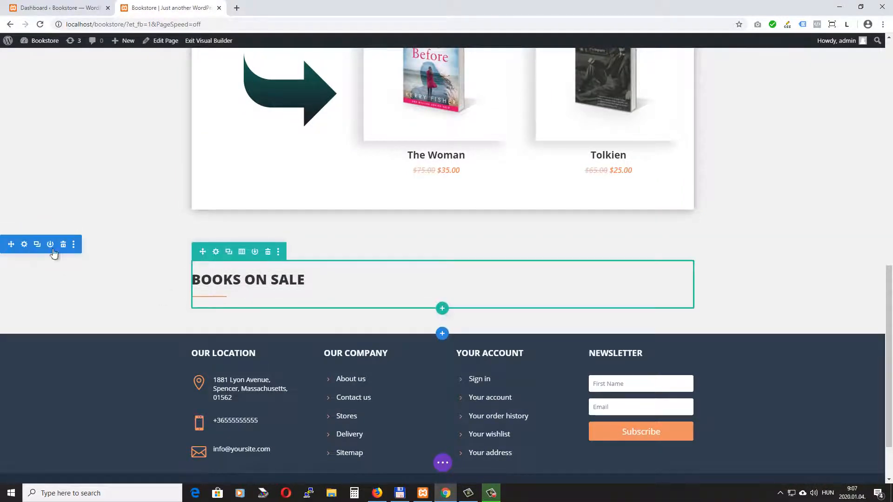
{"action": "left_click", "coordinate": [23, 244]}
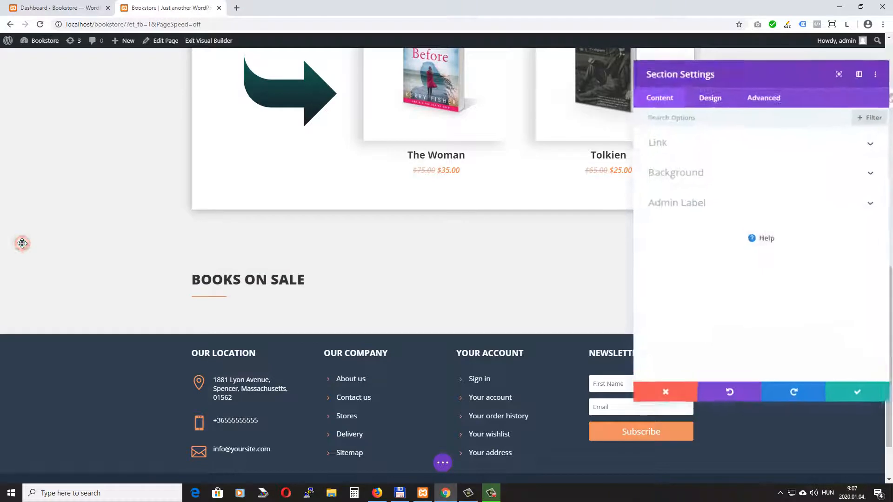
{"action": "left_click", "coordinate": [714, 106]}
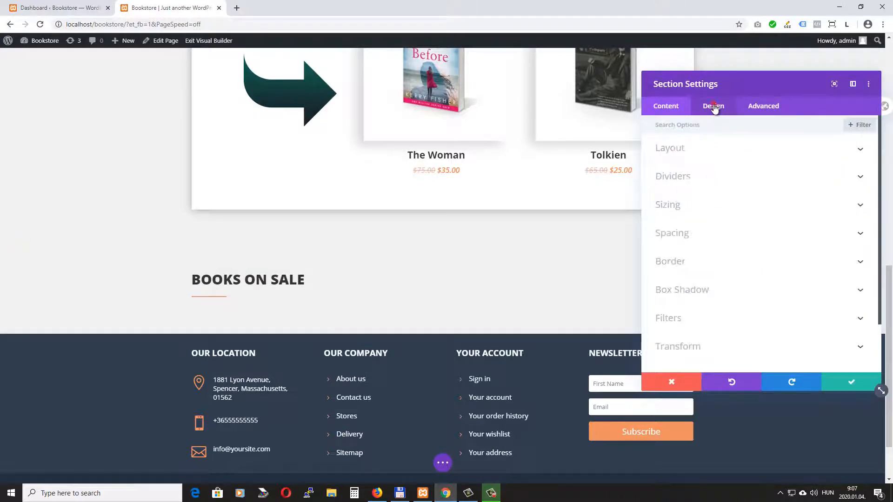
{"action": "left_click", "coordinate": [680, 236]}
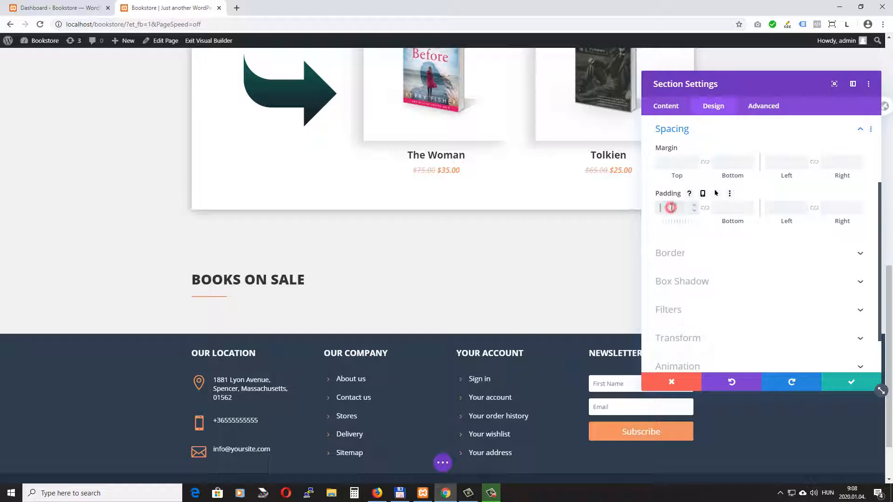
{"action": "left_click", "coordinate": [847, 380]}
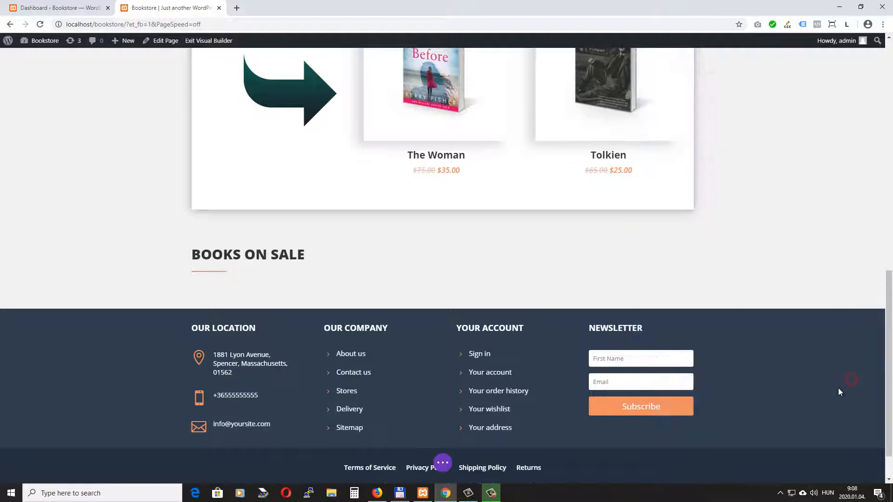
- Replace the heading text in the new title section with "new arrivals" and save it
{"action": "mouse_move", "coordinate": [309, 253]}
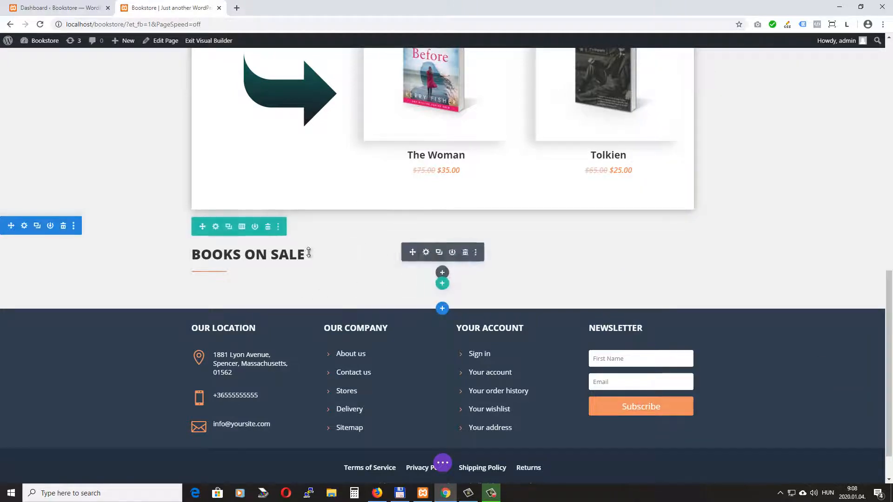
{"action": "left_click", "coordinate": [425, 251]}
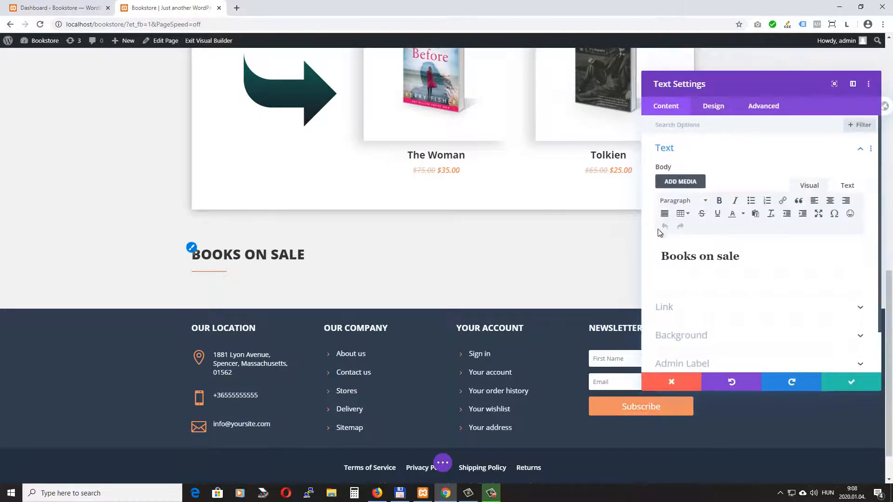
{"action": "triple_click", "coordinate": [721, 258]}
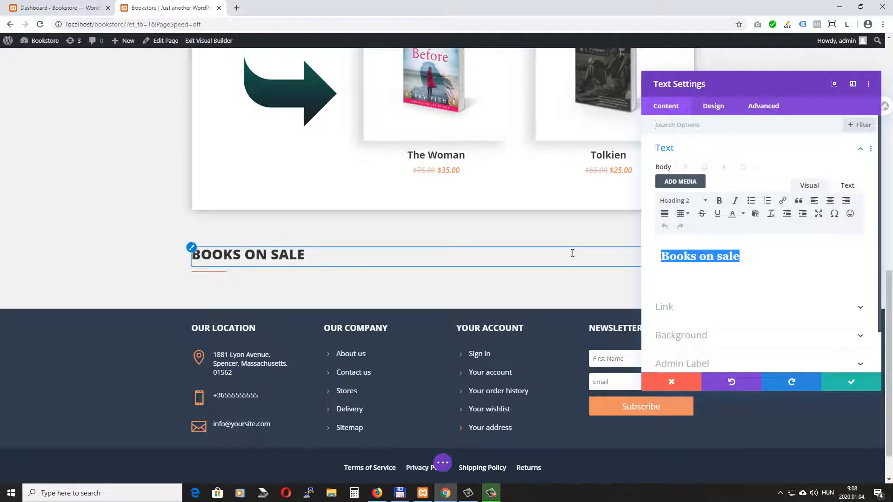
{"action": "type", "text": "new ar"}
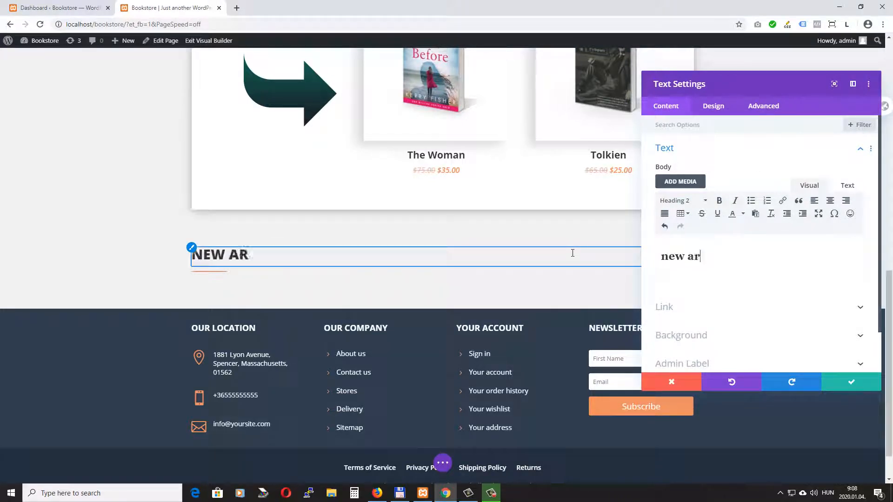
{"action": "type", "text": "rivals"}
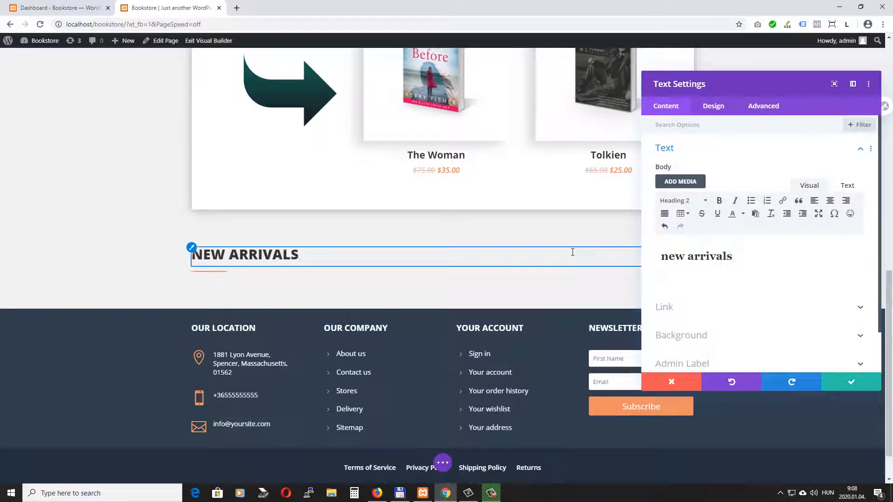
{"action": "left_click", "coordinate": [851, 385]}
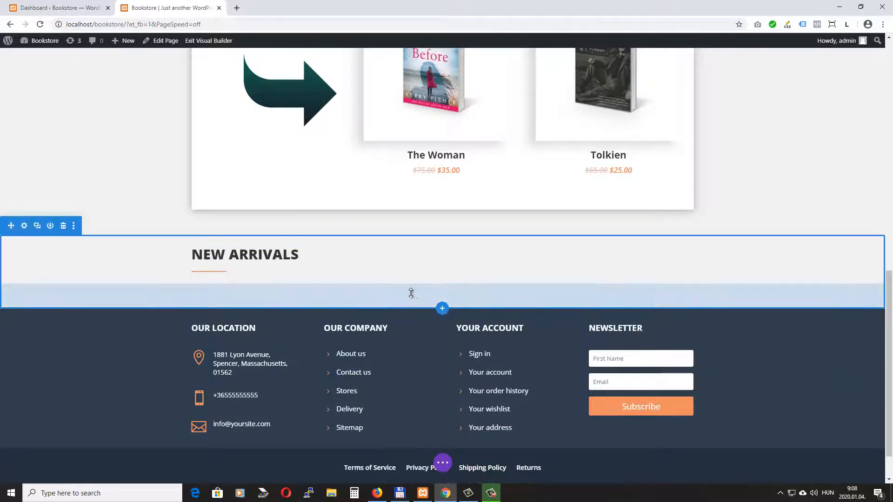
- Add a regular section with a single-column row below the New Arrivals heading, without inserting a module
{"action": "left_click", "coordinate": [442, 308]}
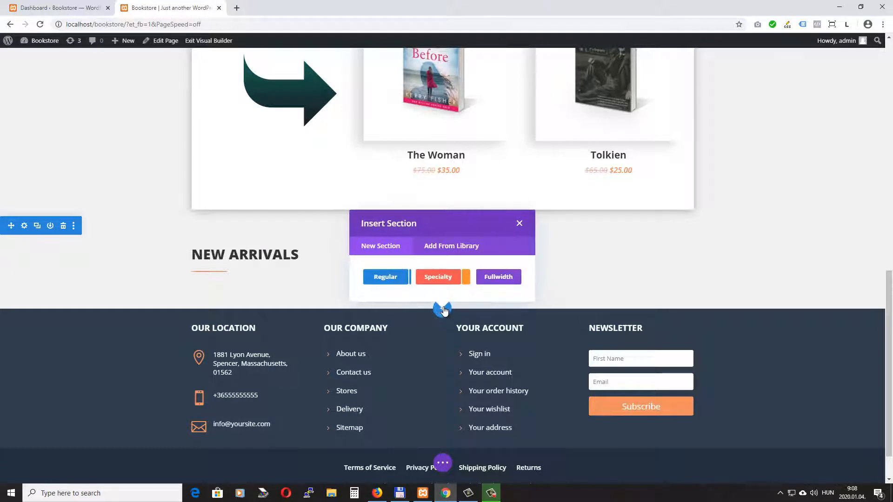
{"action": "left_click", "coordinate": [381, 277]}
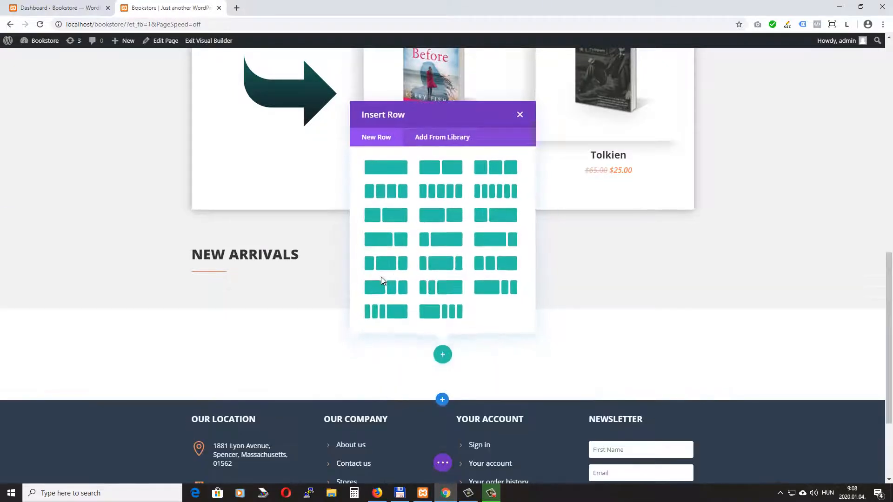
{"action": "left_click", "coordinate": [389, 168]}
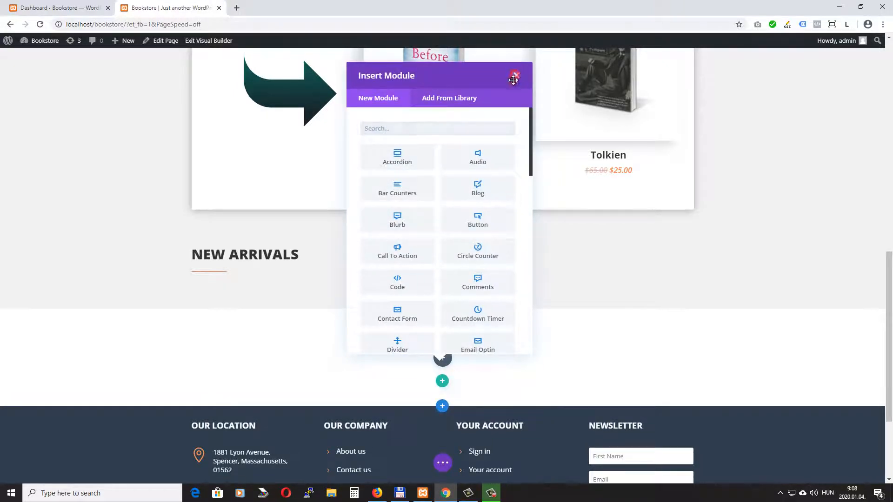
{"action": "left_click", "coordinate": [514, 78]}
- Set the background colour of the empty section below New Arrivals to f1f1f1
{"action": "left_click", "coordinate": [25, 317]}
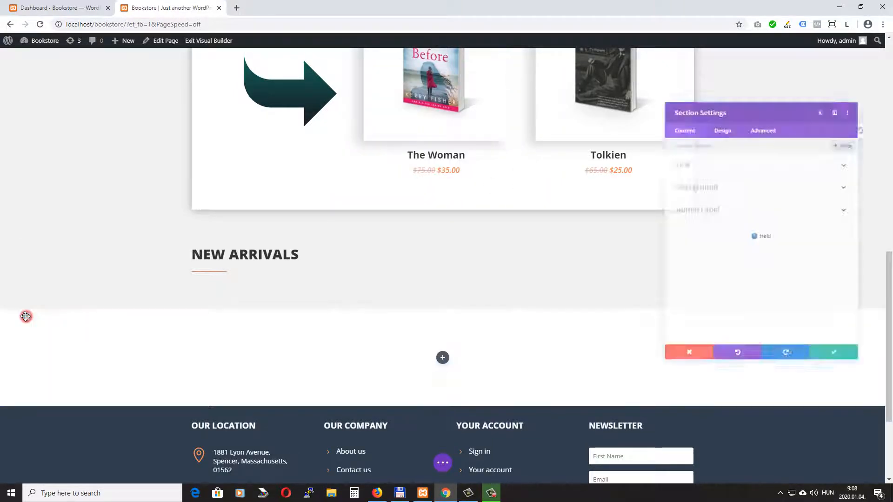
{"action": "left_click", "coordinate": [696, 177]}
{"action": "left_click", "coordinate": [764, 227]}
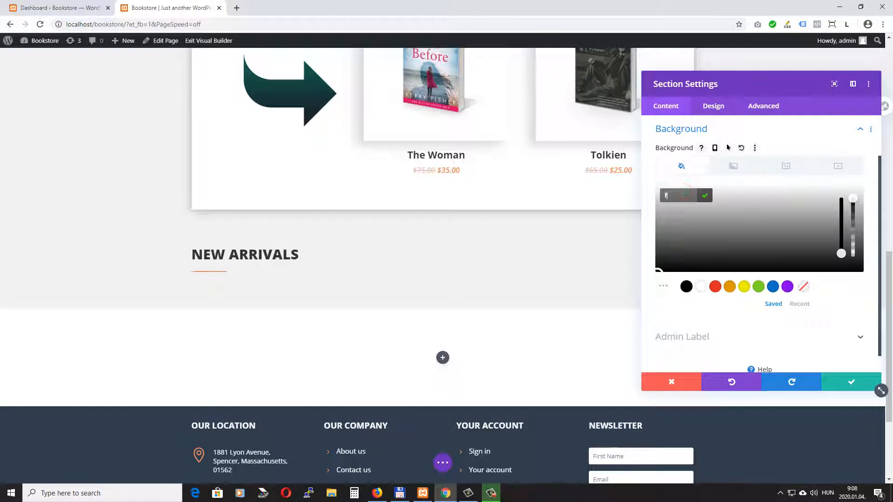
{"action": "type", "text": "f1f1f1"}
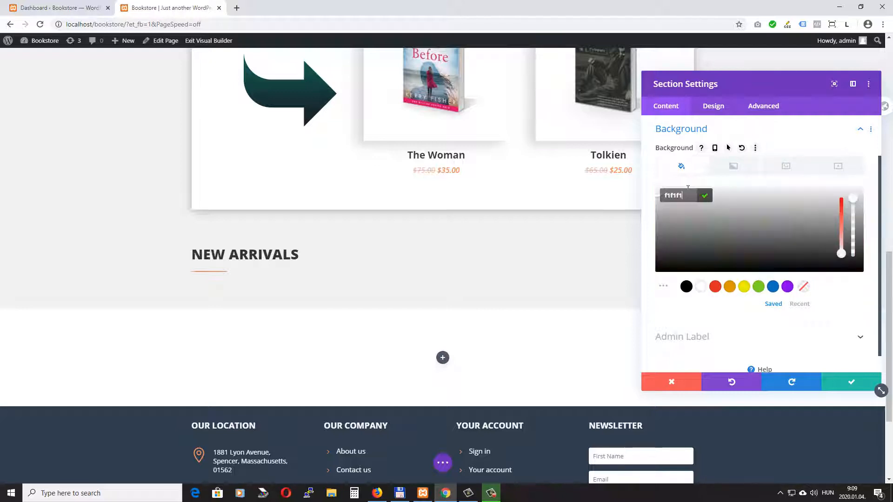
- Set the top padding of the empty section below New Arrivals to 0px and save its settings
{"action": "left_click", "coordinate": [715, 106]}
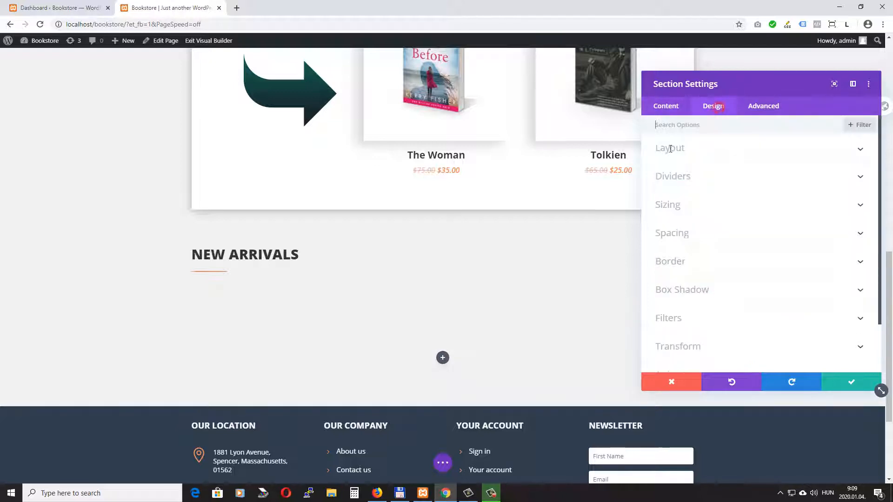
{"action": "left_click", "coordinate": [681, 234]}
{"action": "left_click", "coordinate": [677, 210]}
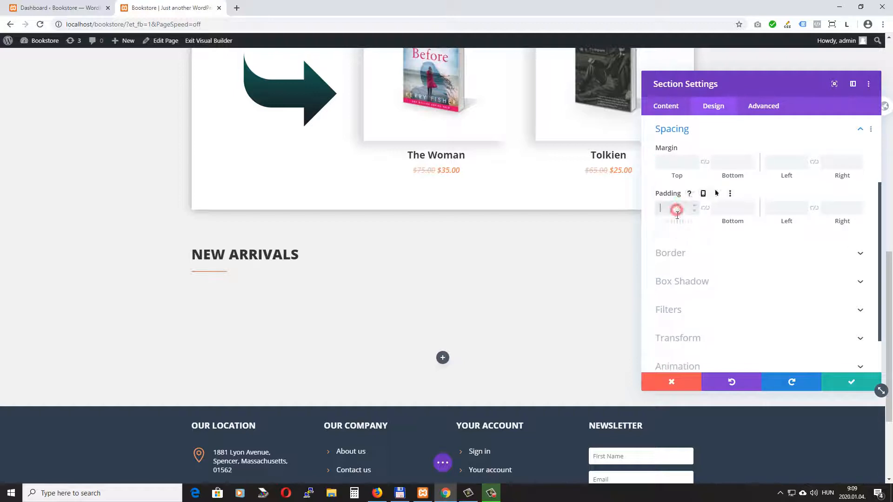
{"action": "type", "text": "0px"}
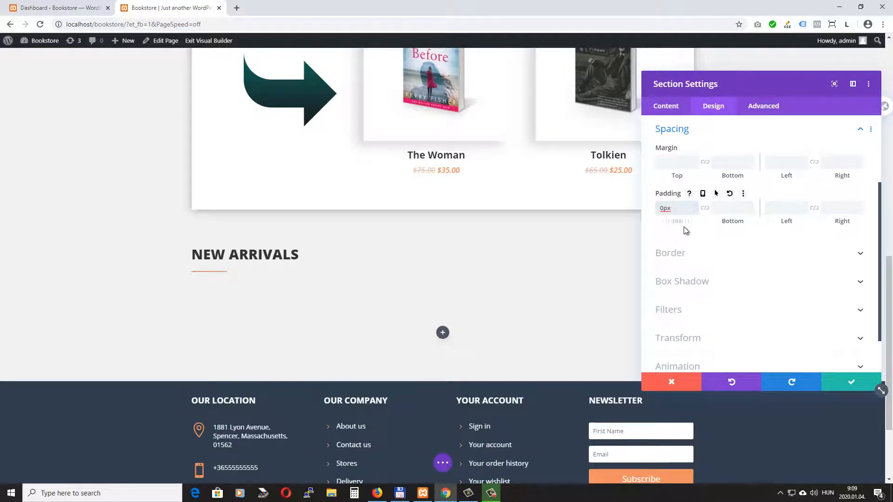
{"action": "left_click", "coordinate": [852, 383]}
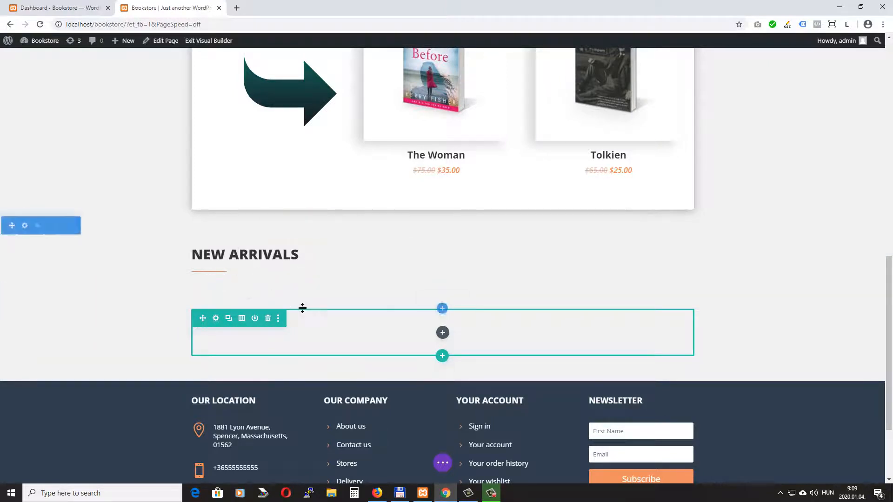
- Give the empty row under New Arrivals a white #ffffff background and the first box shadow preset, and save it
{"action": "left_click", "coordinate": [217, 319]}
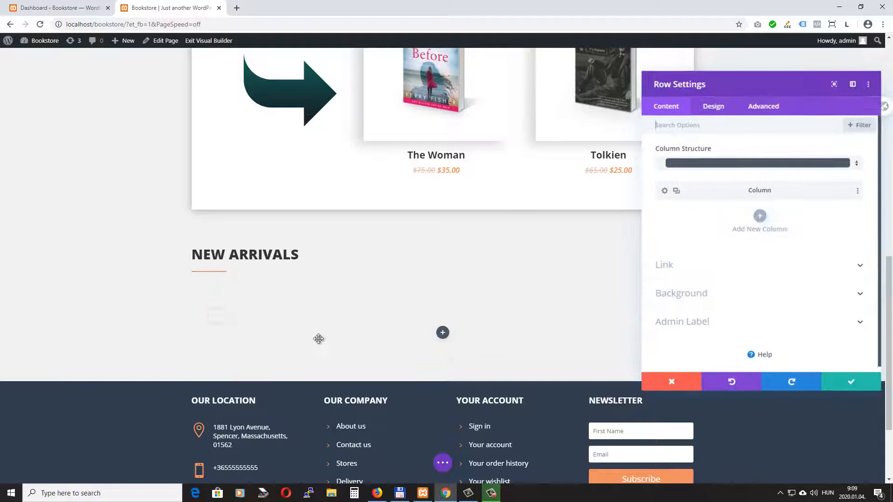
{"action": "left_click", "coordinate": [706, 295]}
{"action": "left_click", "coordinate": [700, 306]}
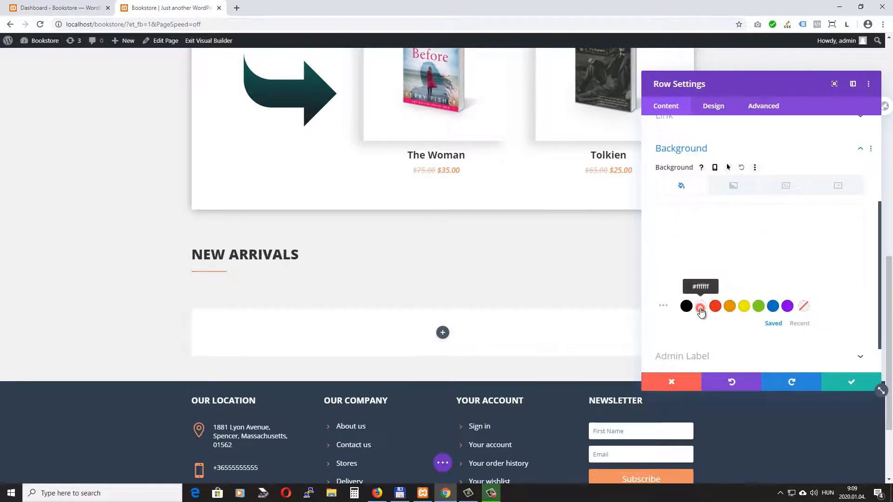
{"action": "left_click", "coordinate": [714, 109]}
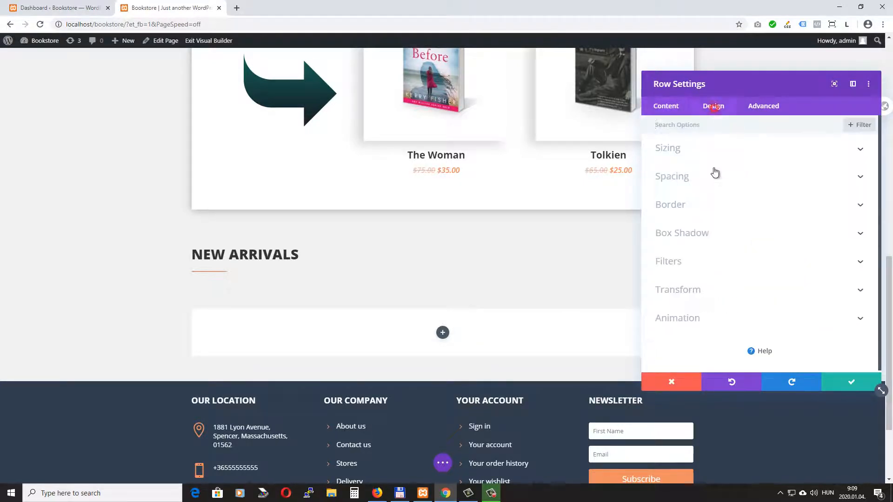
{"action": "left_click", "coordinate": [723, 233]}
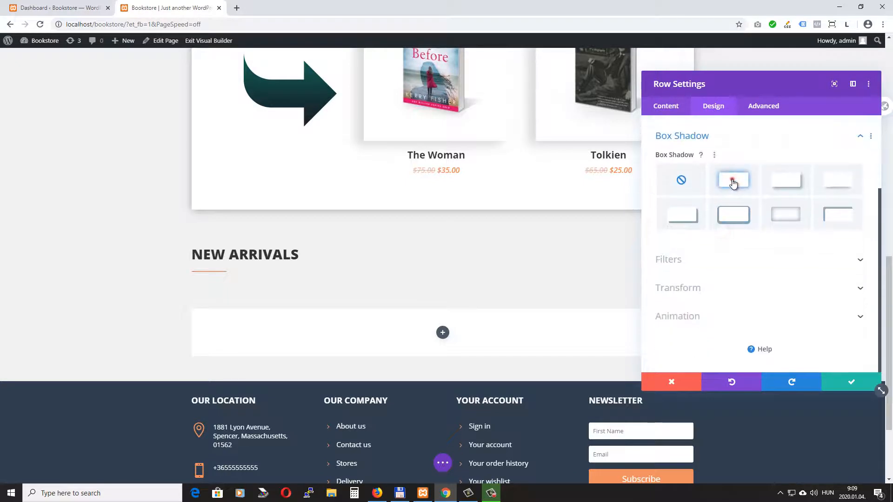
{"action": "left_click", "coordinate": [724, 182]}
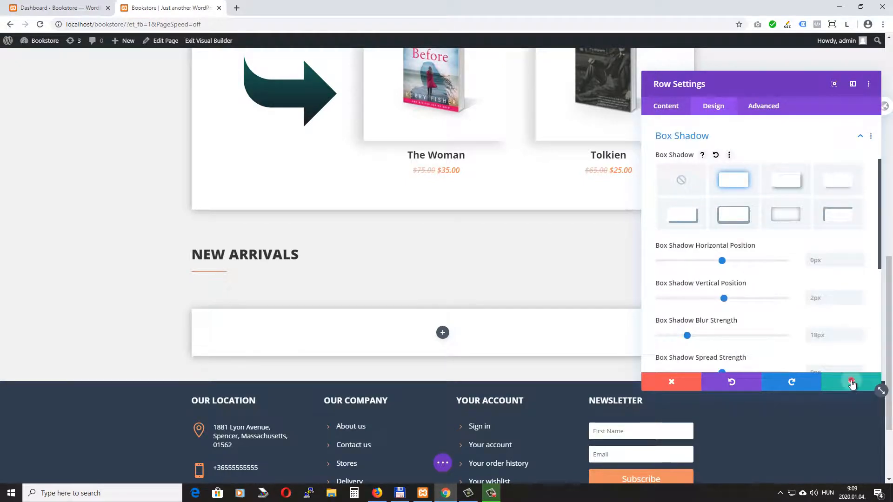
{"action": "left_click", "coordinate": [850, 380]}
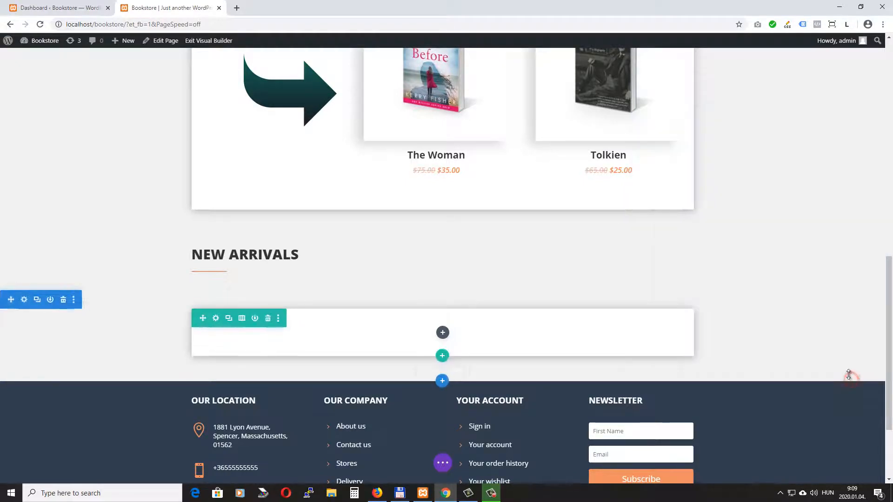
- Insert a Shop module into the empty row under New Arrivals, set its product count to 4 and save it
{"action": "left_click", "coordinate": [443, 334]}
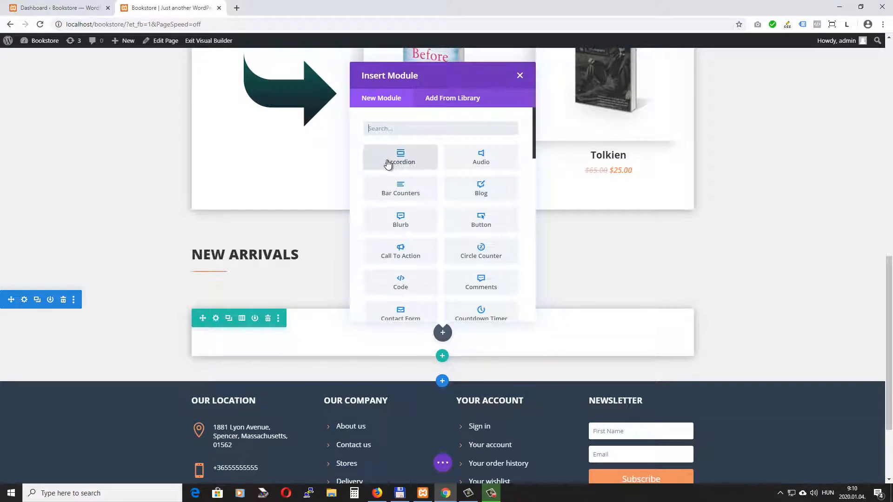
{"action": "type", "text": "s"}
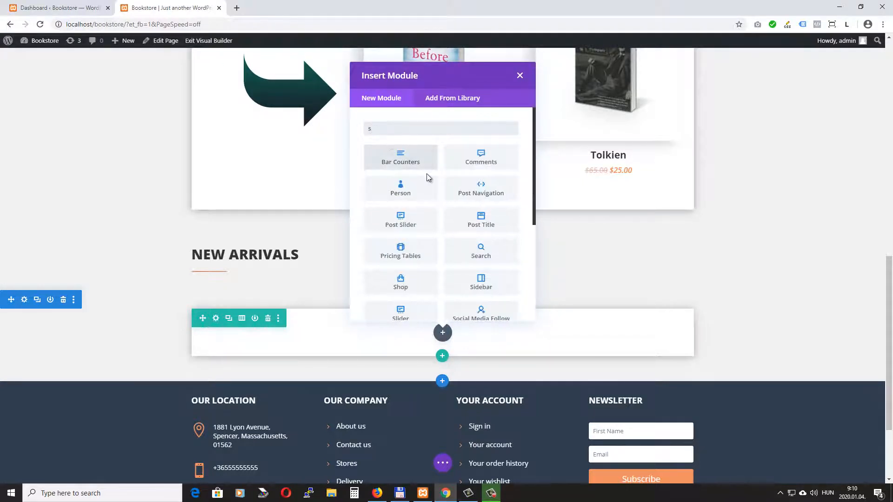
{"action": "type", "text": "h"}
{"action": "left_click", "coordinate": [398, 160]}
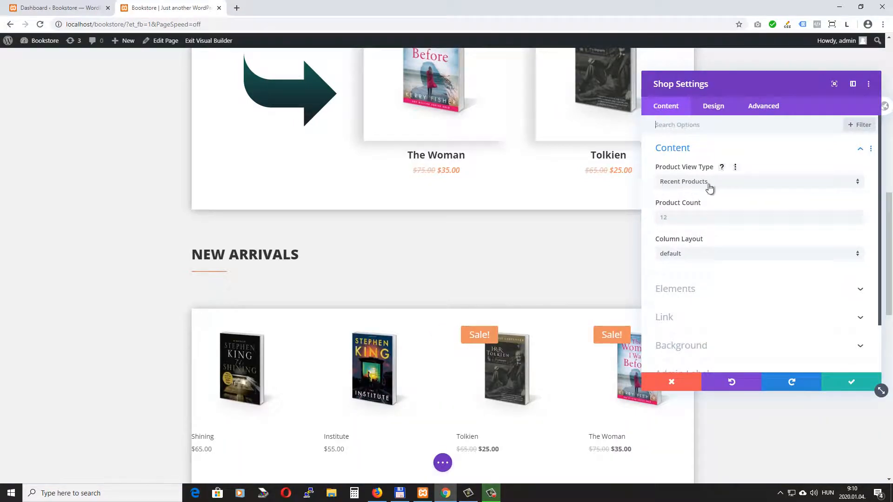
{"action": "left_click", "coordinate": [684, 215]}
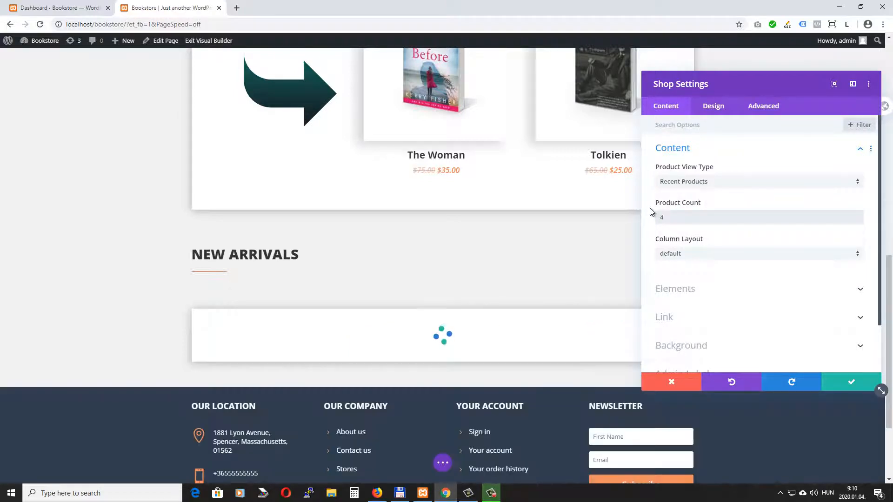
{"action": "scroll", "coordinate": [763, 302], "scroll_direction": "down", "scroll_amount": 3}
{"action": "left_click", "coordinate": [851, 382]}
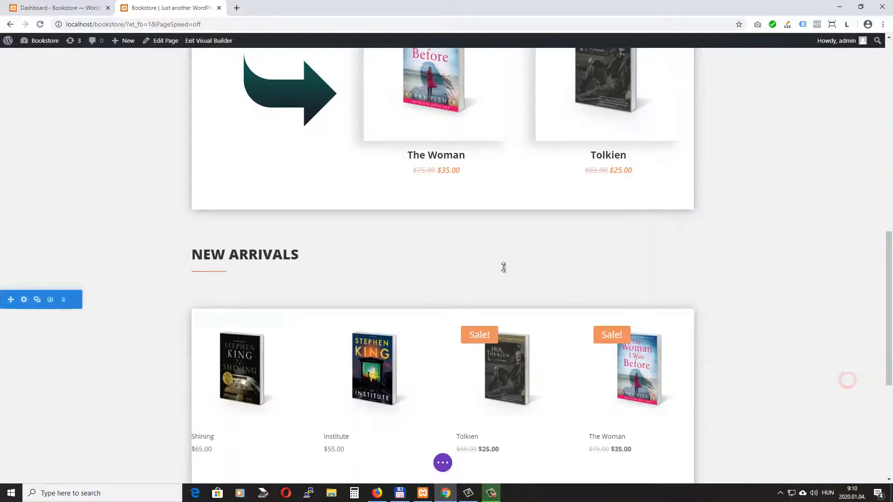
{"action": "scroll", "coordinate": [626, 242], "scroll_direction": "down", "scroll_amount": 4}
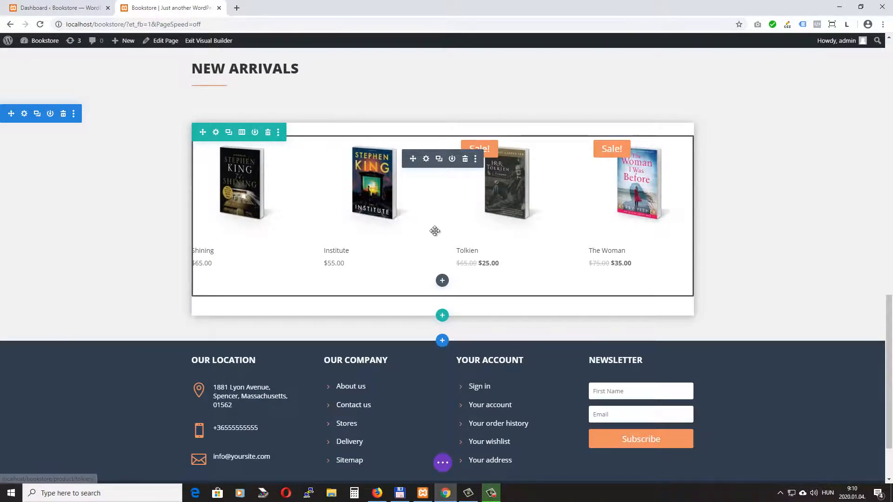
{"action": "left_click", "coordinate": [427, 158]}
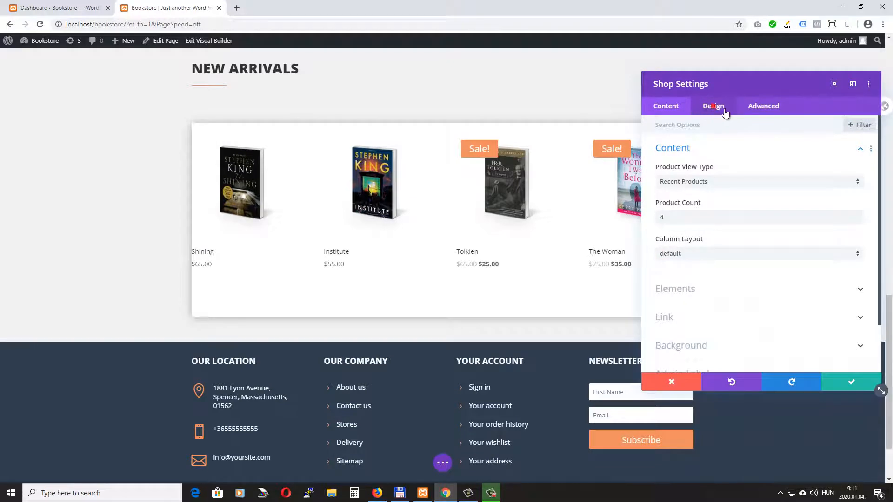
{"action": "left_click", "coordinate": [716, 107]}
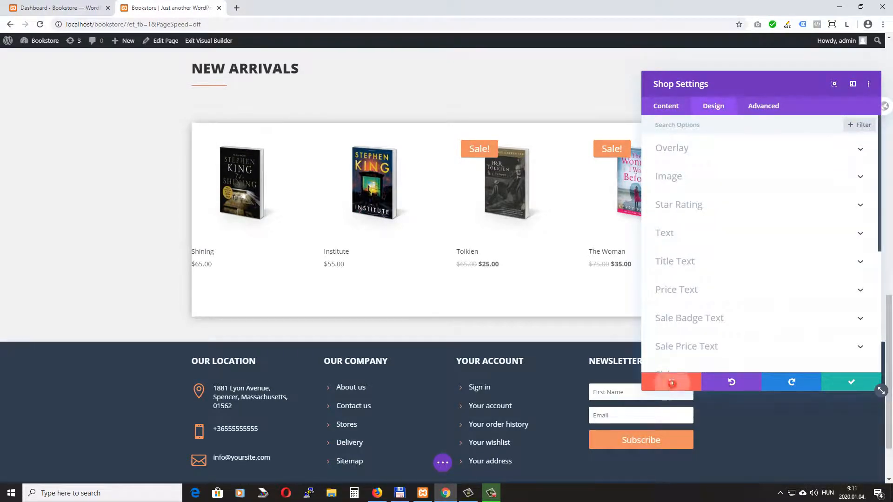
{"action": "left_click", "coordinate": [672, 383]}
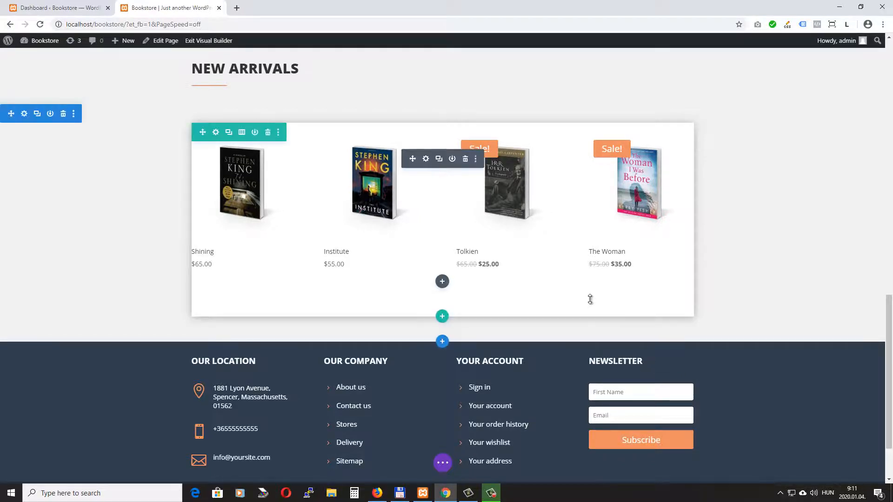
- Copy the module styles of the Shop module in the Books on Sale section and close its settings without changes
{"action": "scroll", "coordinate": [611, 258], "scroll_direction": "up", "scroll_amount": 4}
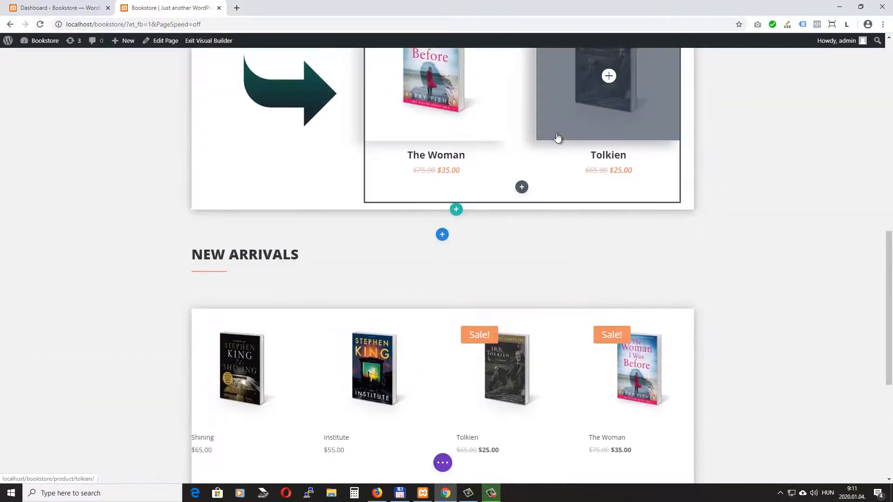
{"action": "scroll", "coordinate": [558, 211], "scroll_direction": "up", "scroll_amount": 2}
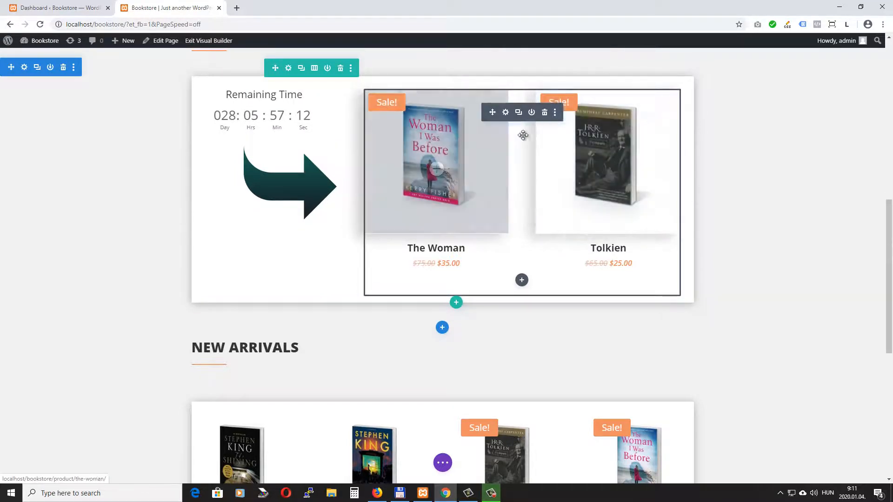
{"action": "left_click", "coordinate": [505, 113]}
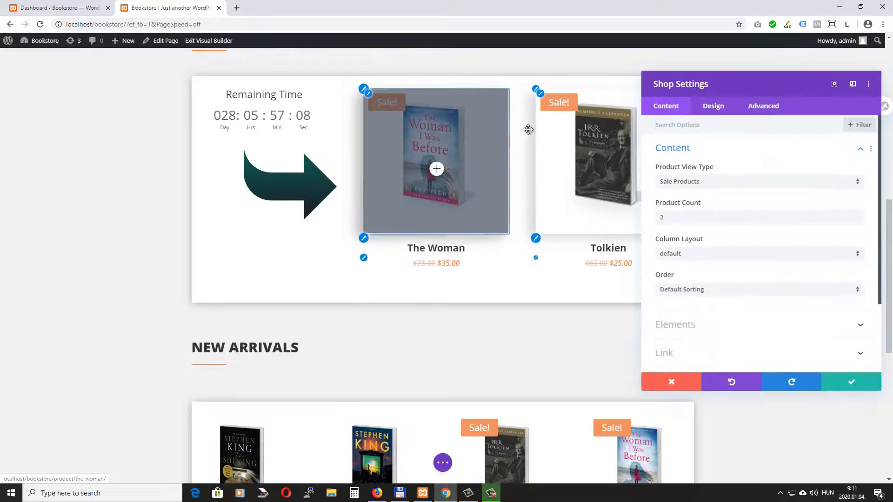
{"action": "left_click", "coordinate": [868, 85]}
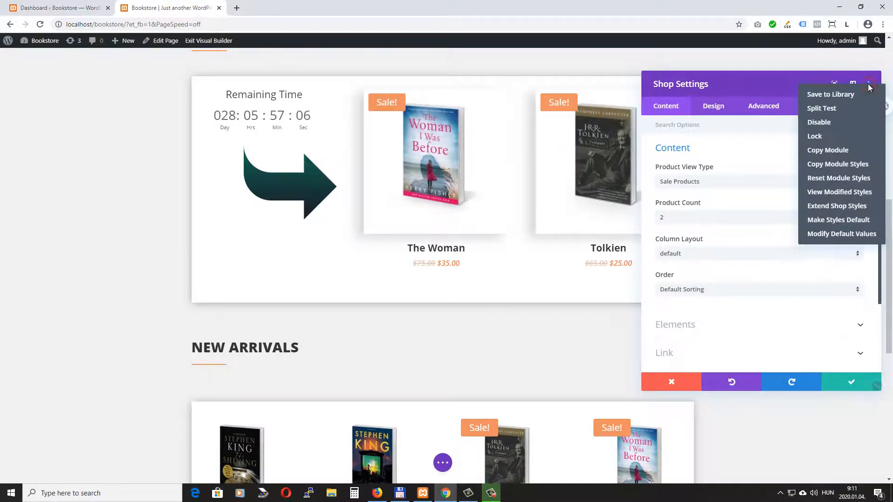
{"action": "left_click", "coordinate": [846, 164]}
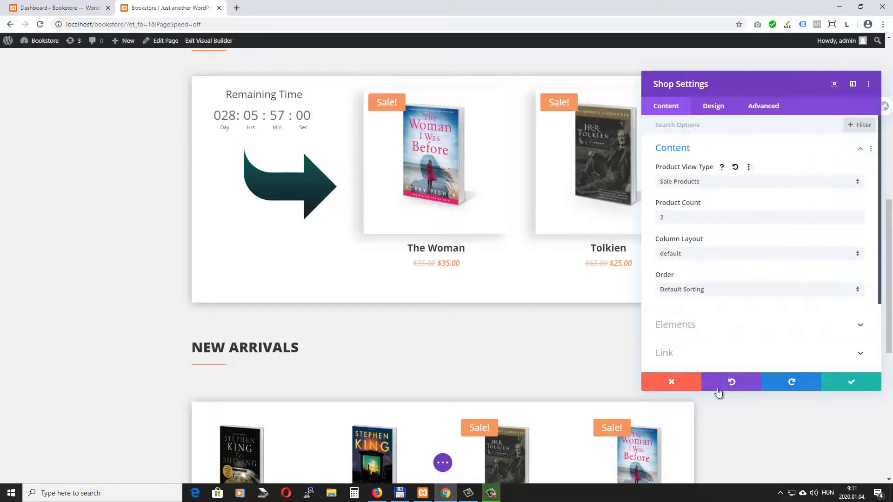
{"action": "left_click", "coordinate": [672, 380]}
- Paste the copied module styles onto the New Arrivals Shop module
{"action": "scroll", "coordinate": [460, 251], "scroll_direction": "down", "scroll_amount": 5}
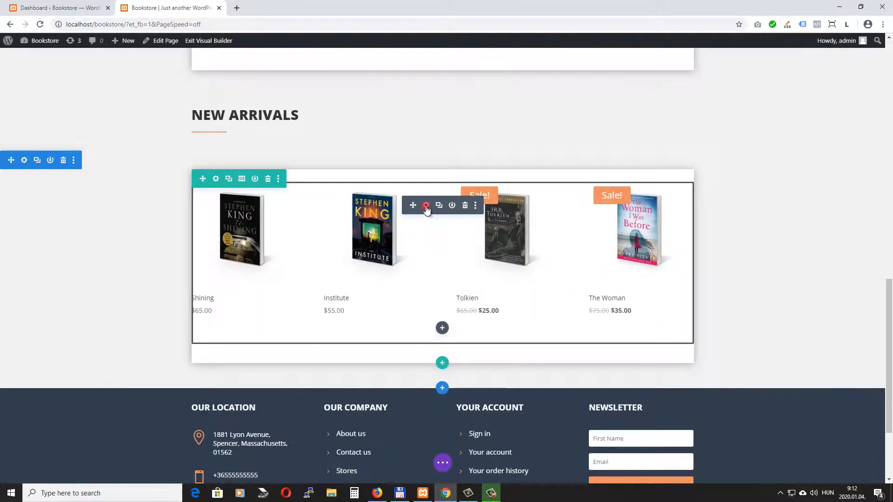
{"action": "left_click", "coordinate": [426, 207]}
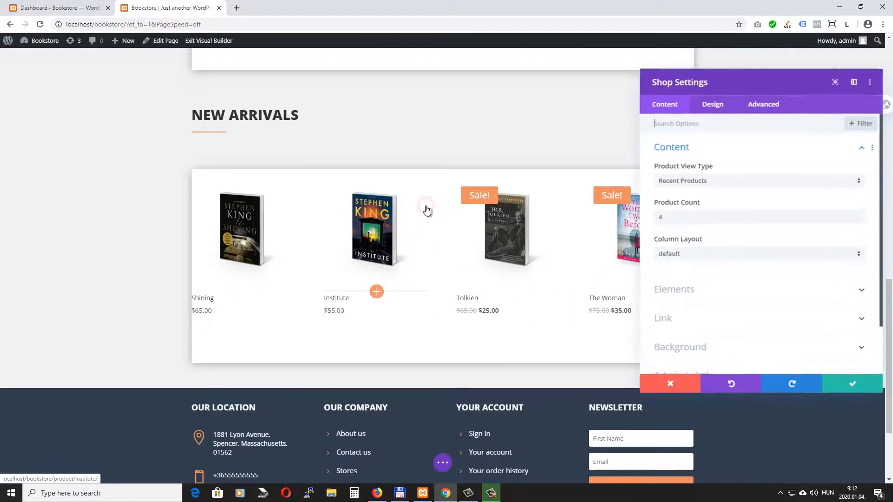
{"action": "left_click", "coordinate": [867, 85]}
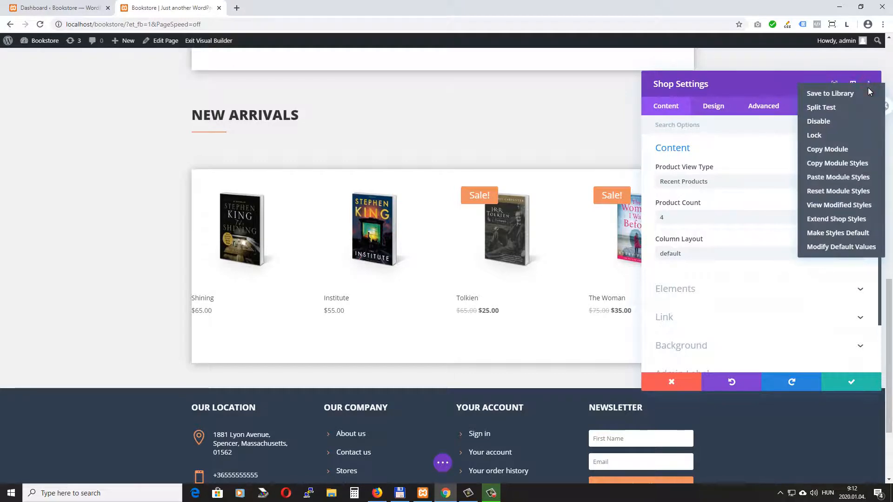
{"action": "left_click", "coordinate": [845, 180]}
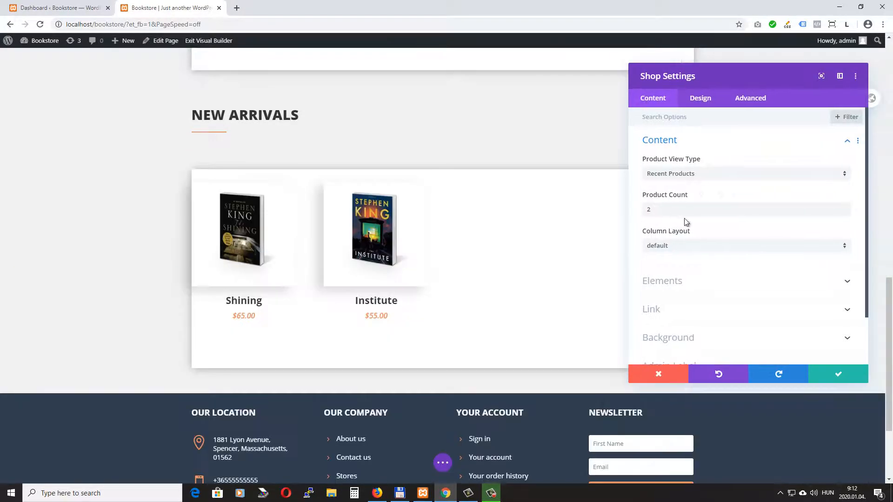
- Set the New Arrivals Shop module's product count back to 4
{"action": "scroll", "coordinate": [548, 255], "scroll_direction": "up", "scroll_amount": 4}
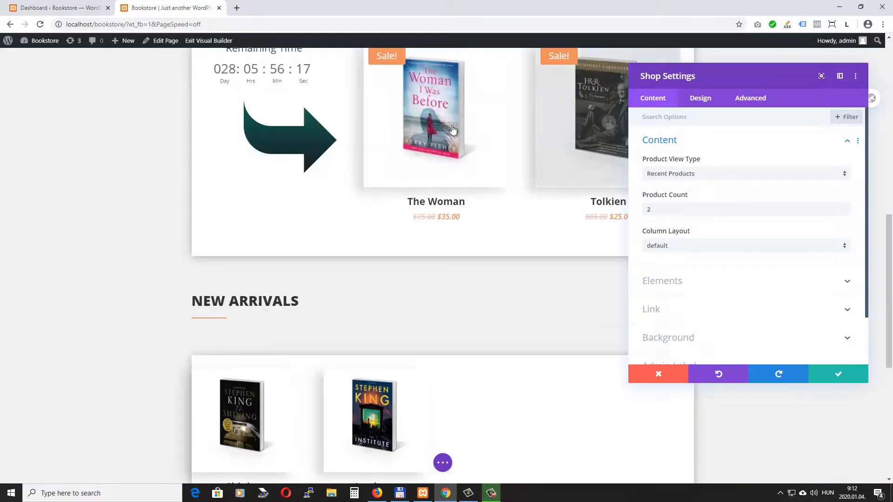
{"action": "scroll", "coordinate": [516, 158], "scroll_direction": "down", "scroll_amount": 4}
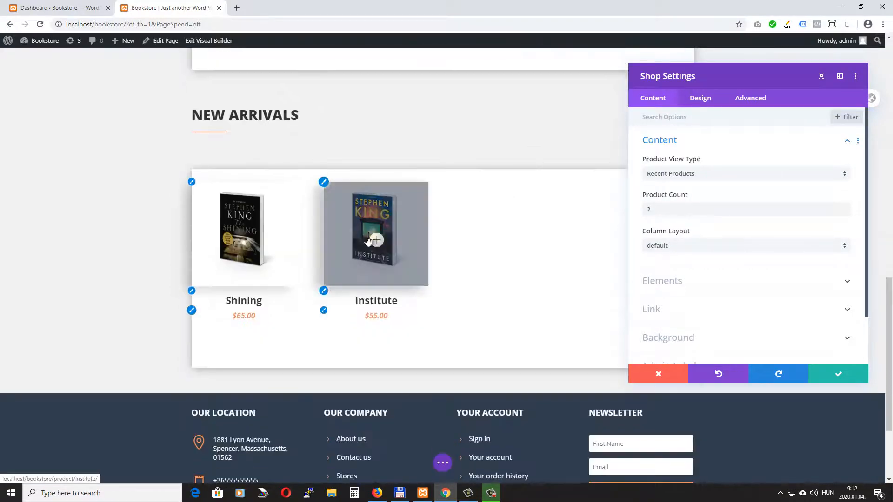
{"action": "scroll", "coordinate": [486, 277], "scroll_direction": "up", "scroll_amount": 4}
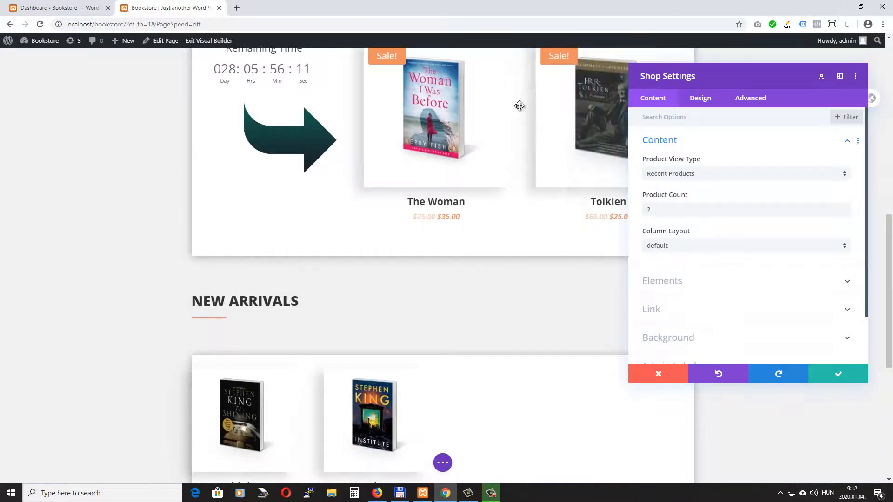
{"action": "scroll", "coordinate": [513, 97], "scroll_direction": "down", "scroll_amount": 4}
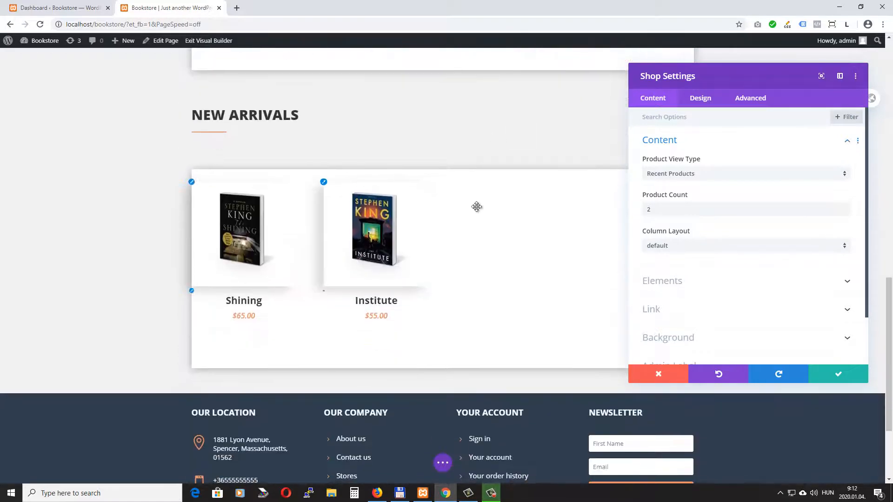
{"action": "double_click", "coordinate": [661, 209]}
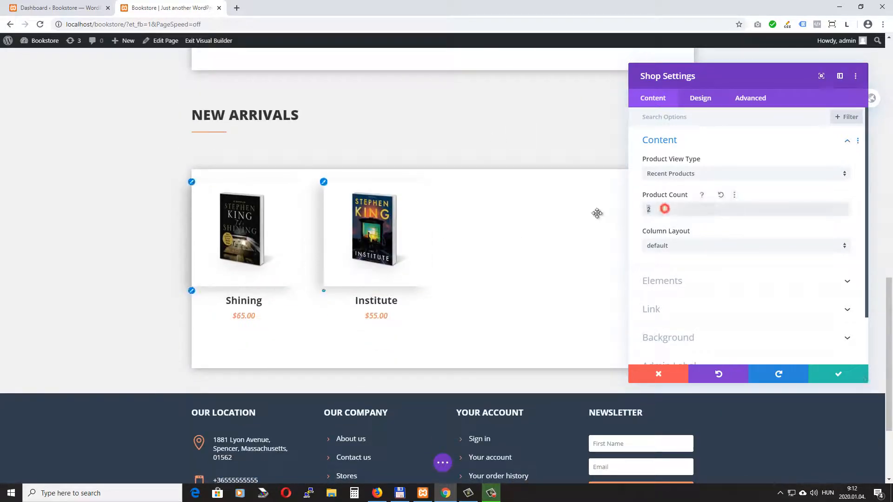
{"action": "type", "text": "4"}
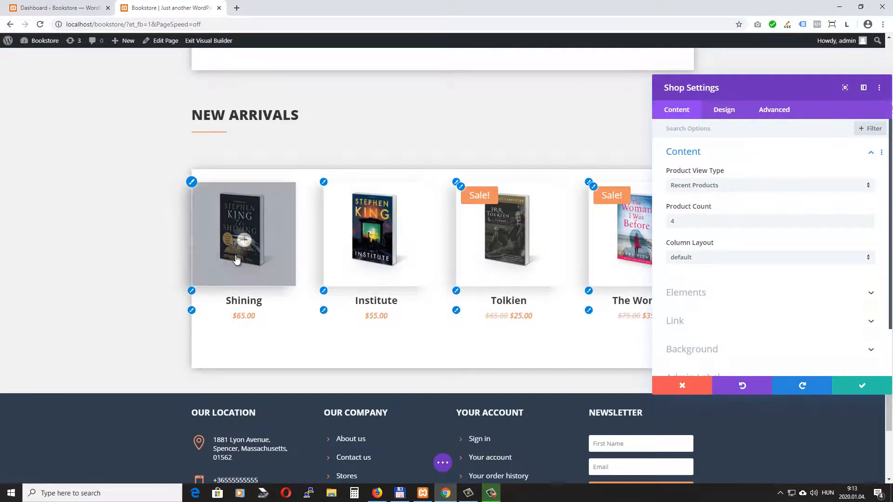
- Link the left and right padding of the New Arrivals Shop module and set both to 35px
{"action": "left_click_drag", "start_coordinate": [744, 87], "coordinate": [670, 81]}
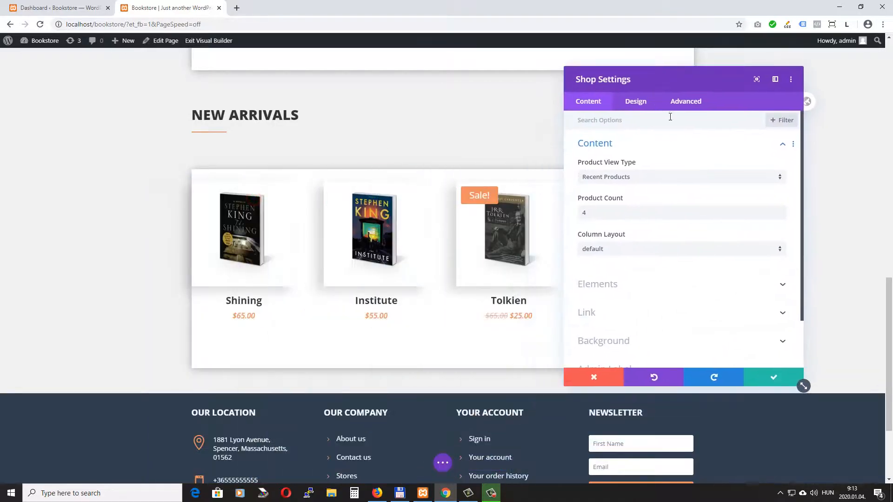
{"action": "left_click", "coordinate": [636, 103]}
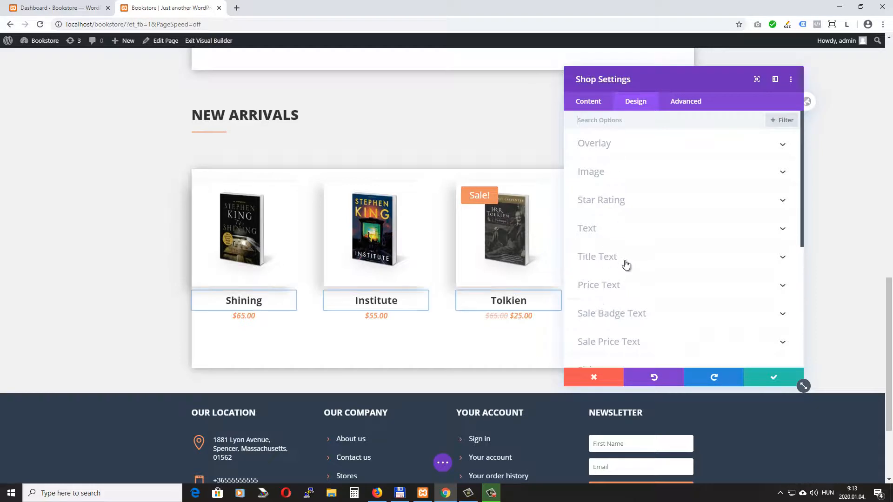
{"action": "scroll", "coordinate": [626, 266], "scroll_direction": "down", "scroll_amount": 4}
{"action": "left_click", "coordinate": [615, 214]}
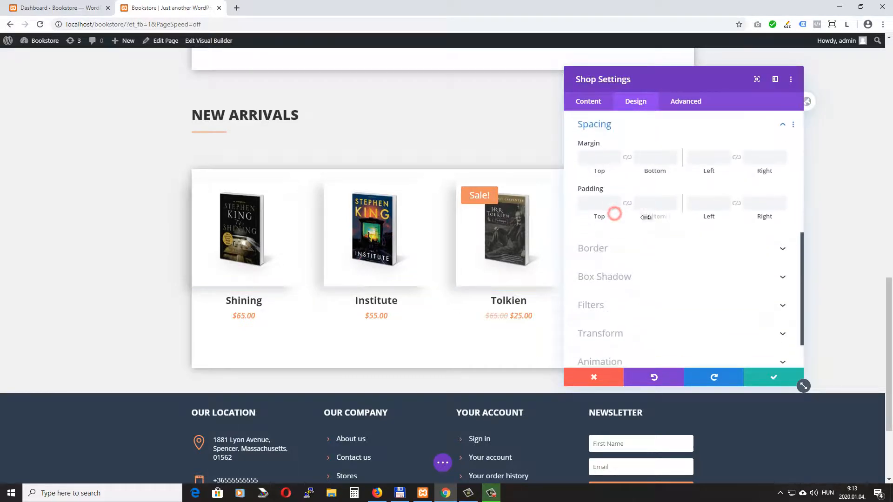
{"action": "left_click", "coordinate": [736, 203]}
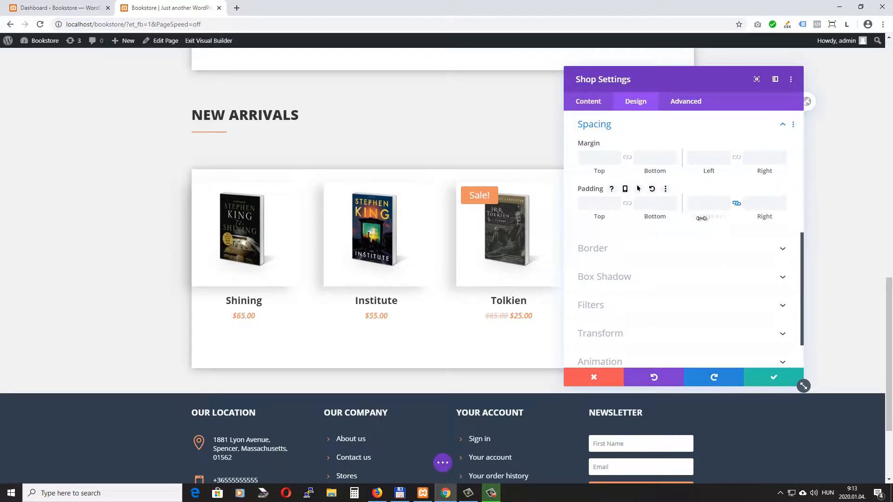
{"action": "left_click_drag", "start_coordinate": [702, 218], "coordinate": [718, 217]}
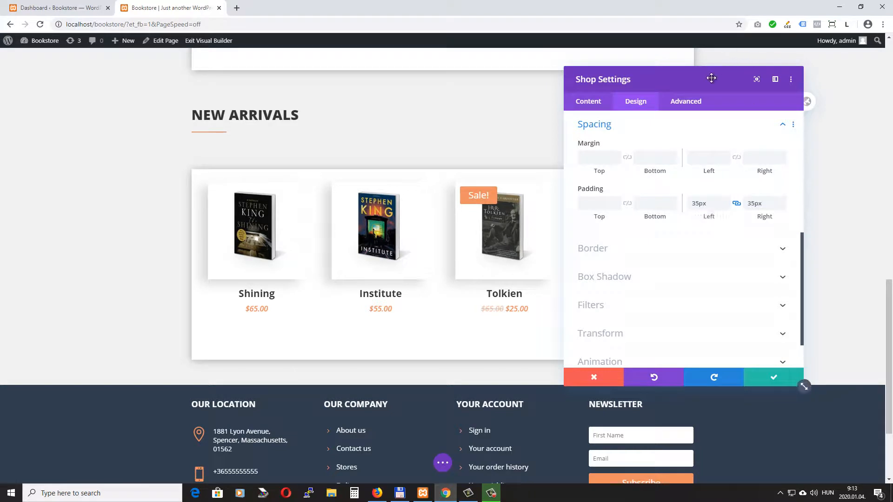
- Set the New Arrivals Shop module's top padding to 25px and bottom margin to -45px, and save it
{"action": "left_click_drag", "start_coordinate": [704, 83], "coordinate": [723, 100]}
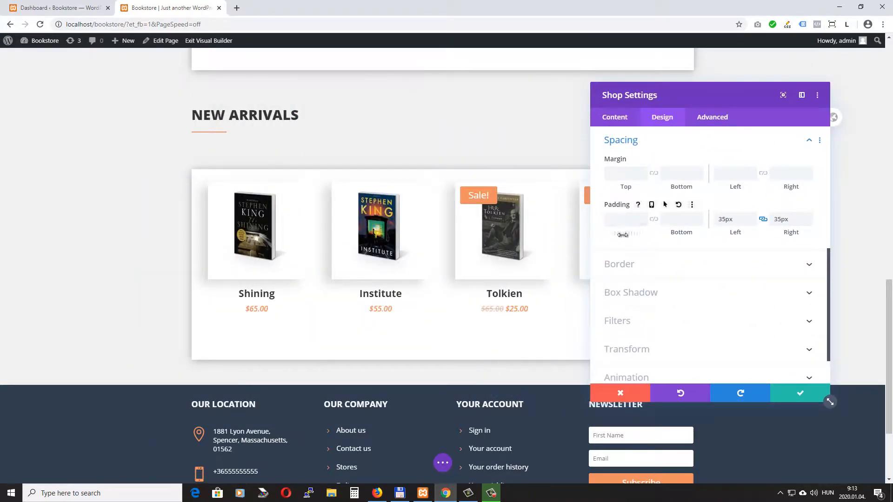
{"action": "left_click_drag", "start_coordinate": [625, 233], "coordinate": [638, 234]}
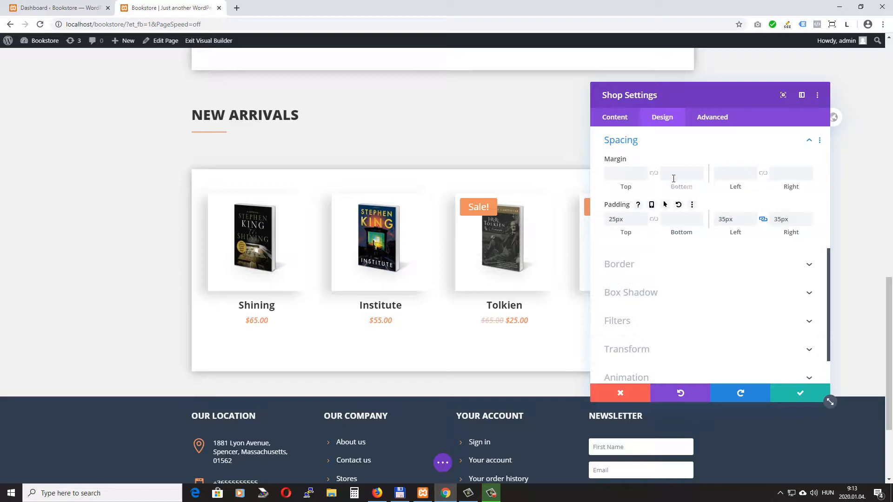
{"action": "left_click_drag", "start_coordinate": [687, 188], "coordinate": [666, 189]}
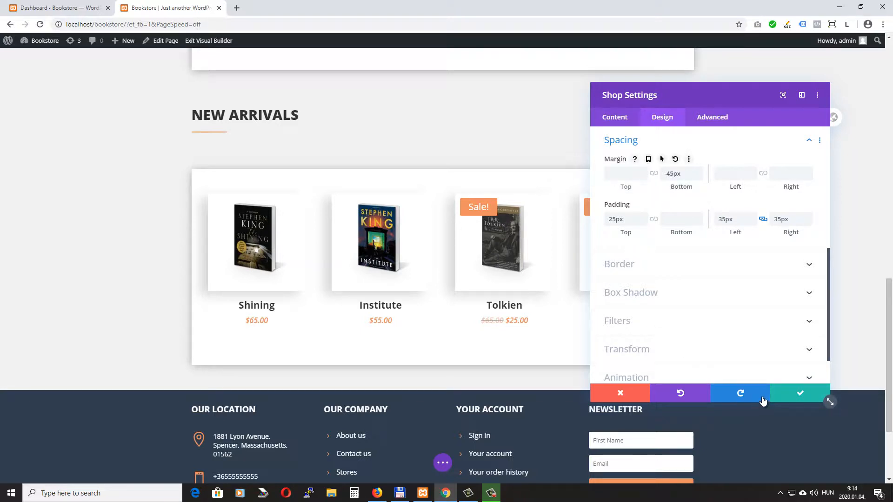
{"action": "left_click", "coordinate": [806, 396]}
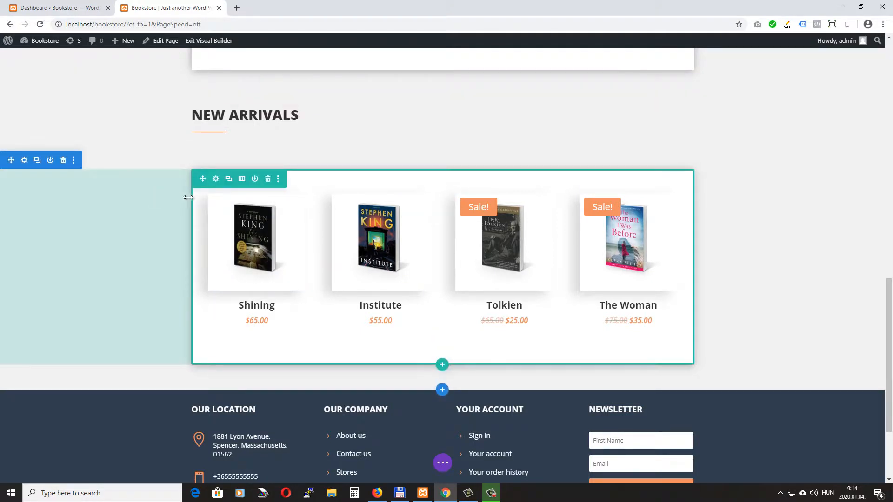
- Set the top margin of the section holding the New Arrivals products to -25px, compare its spacing with Books on Sale, and save the settings
{"action": "left_click", "coordinate": [24, 160]}
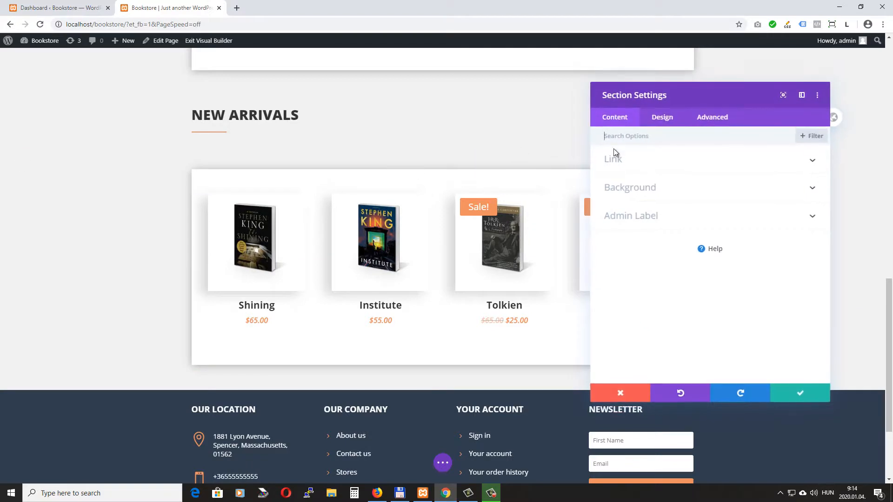
{"action": "left_click", "coordinate": [665, 120]}
{"action": "left_click", "coordinate": [646, 251]}
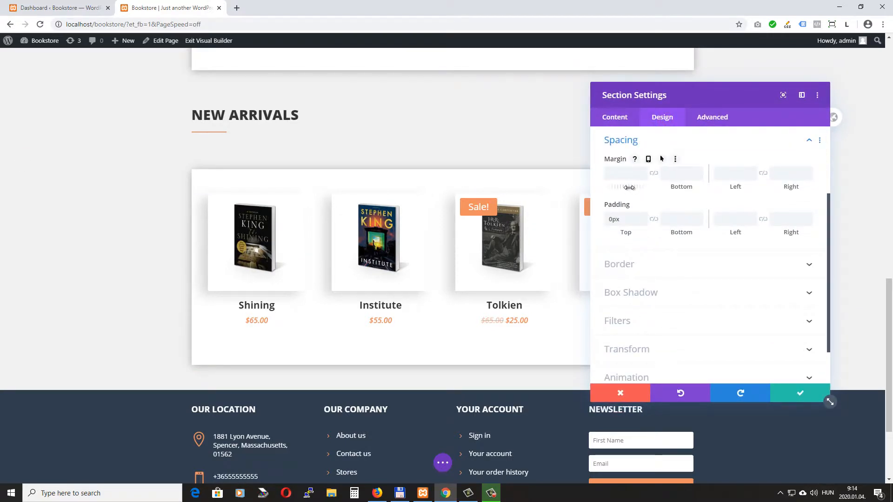
{"action": "left_click_drag", "start_coordinate": [629, 188], "coordinate": [617, 188]}
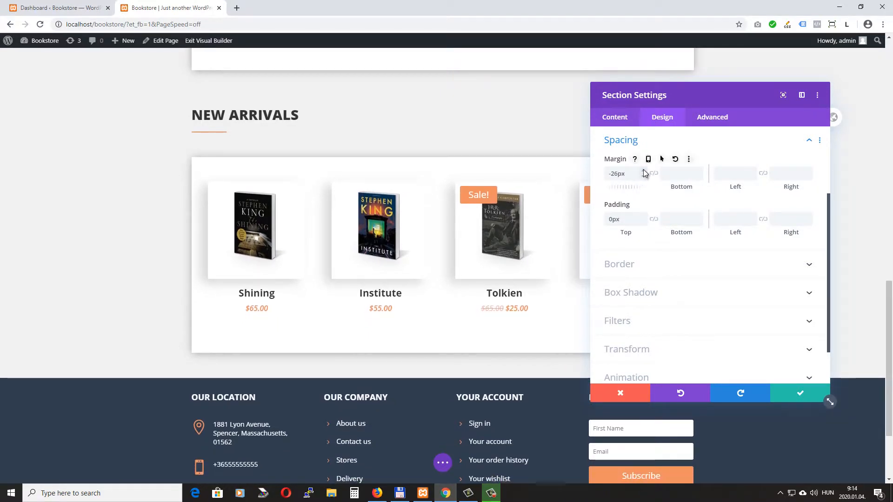
{"action": "left_click", "coordinate": [643, 171]}
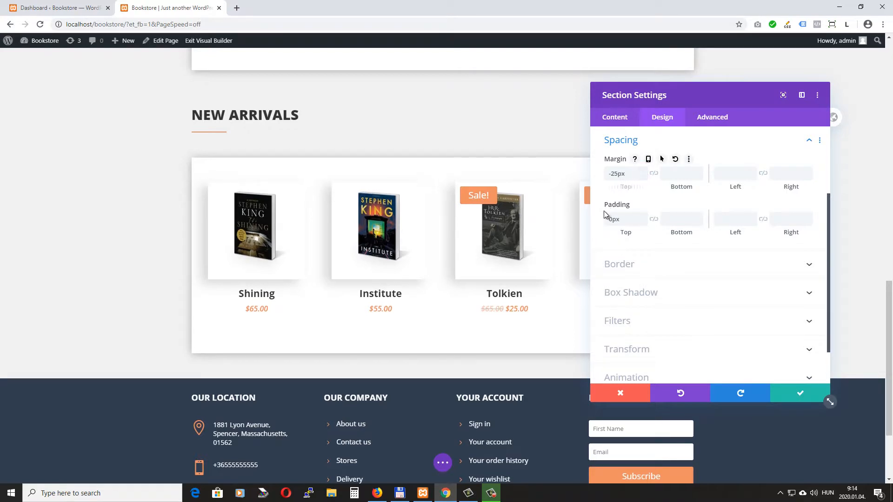
{"action": "scroll", "coordinate": [279, 219], "scroll_direction": "up", "scroll_amount": 8}
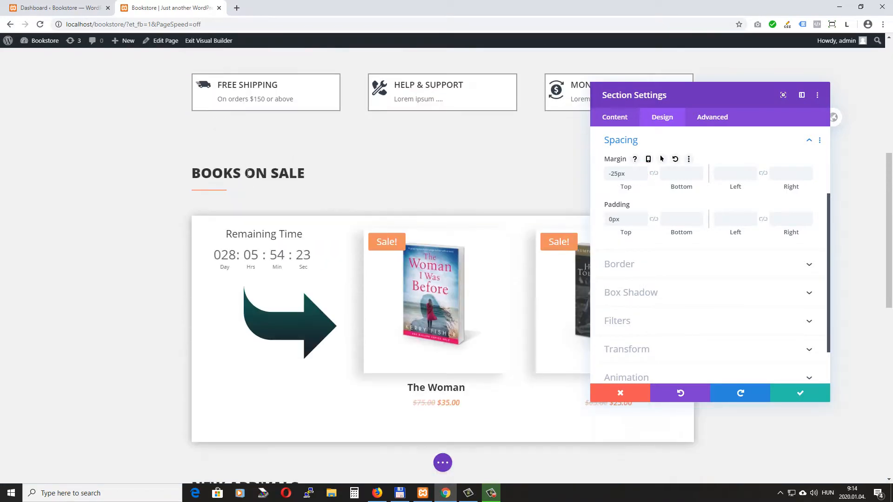
{"action": "scroll", "coordinate": [248, 173], "scroll_direction": "down", "scroll_amount": 3}
{"action": "scroll", "coordinate": [231, 114], "scroll_direction": "up", "scroll_amount": 1}
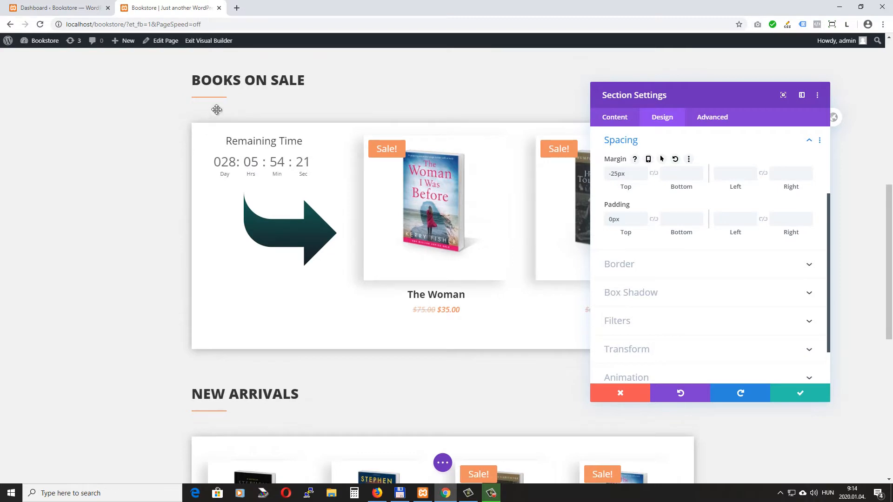
{"action": "scroll", "coordinate": [197, 200], "scroll_direction": "down", "scroll_amount": 3}
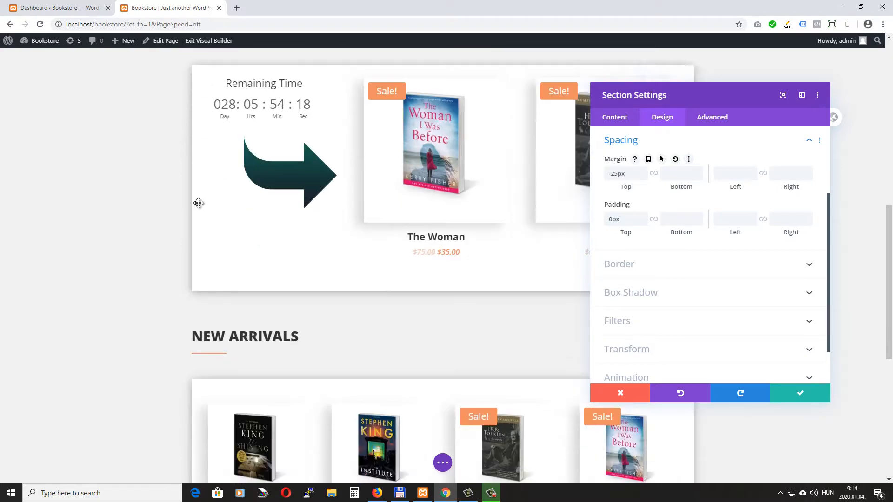
{"action": "scroll", "coordinate": [362, 209], "scroll_direction": "down", "scroll_amount": 4}
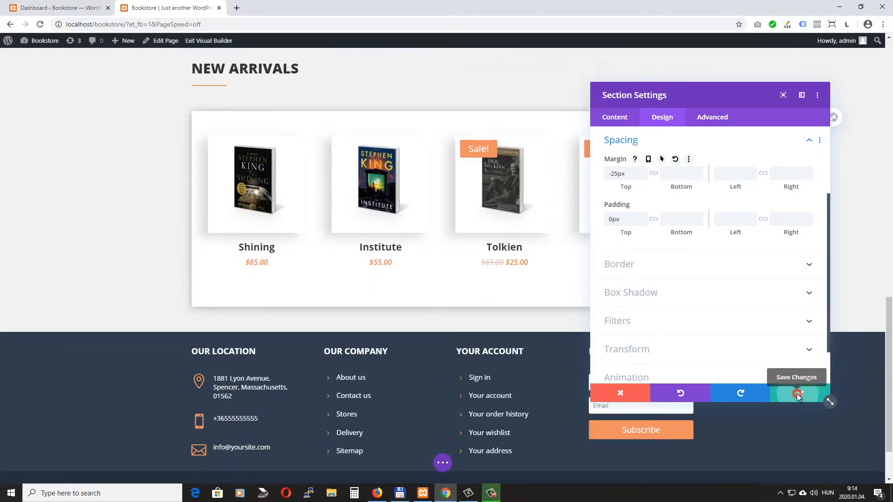
{"action": "left_click", "coordinate": [812, 397]}
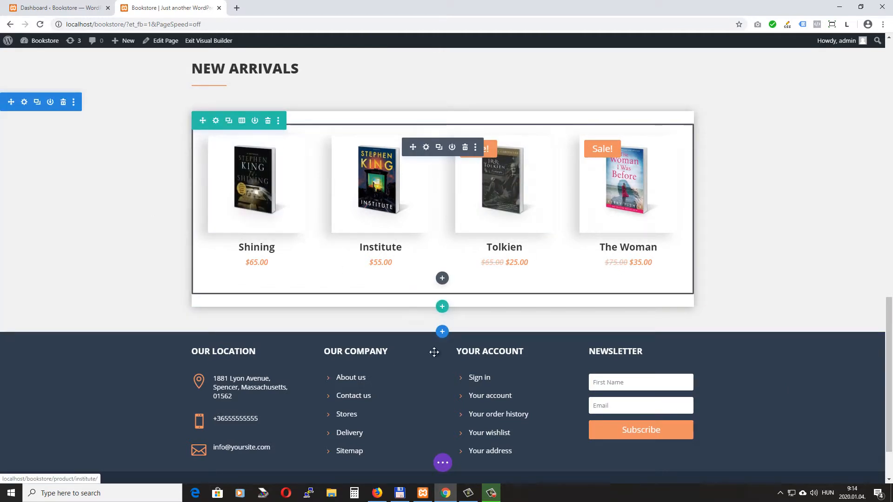
- Save the page and exit the Visual Builder to review the New Arrivals section on the live home page
{"action": "left_click", "coordinate": [441, 464]}
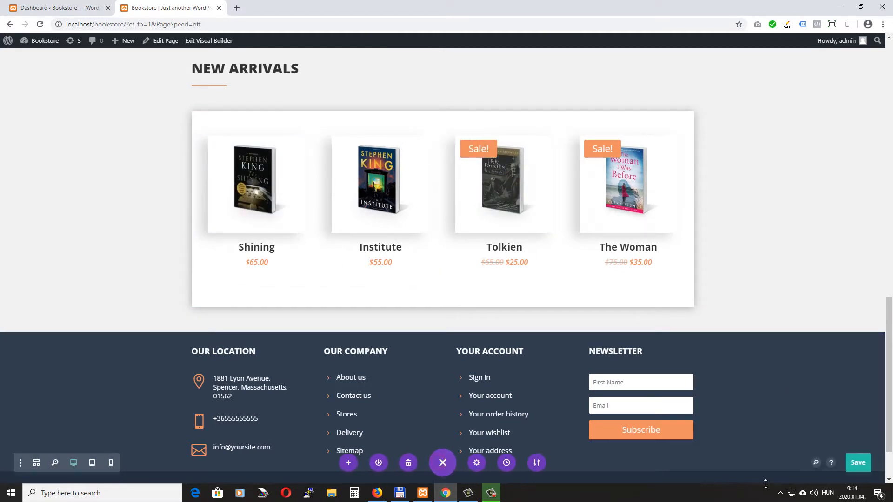
{"action": "left_click", "coordinate": [863, 459]}
{"action": "left_click", "coordinate": [203, 42]}
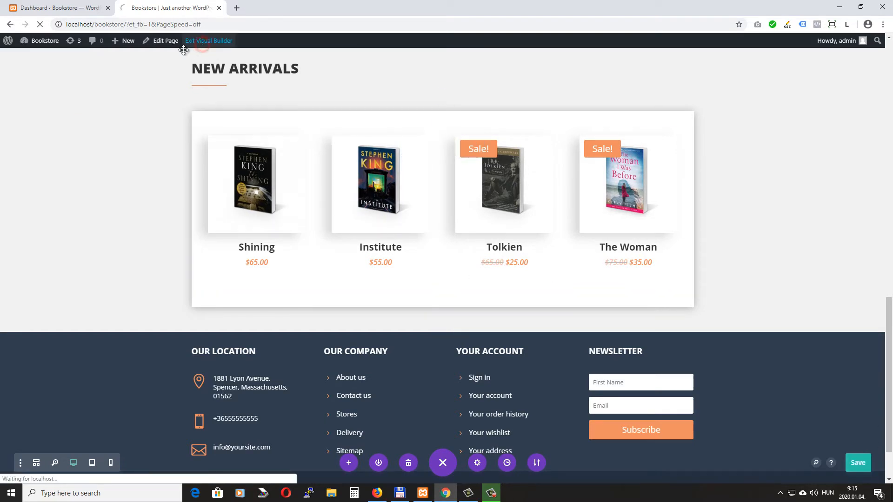
{"action": "scroll", "coordinate": [768, 223], "scroll_direction": "down", "scroll_amount": 3}
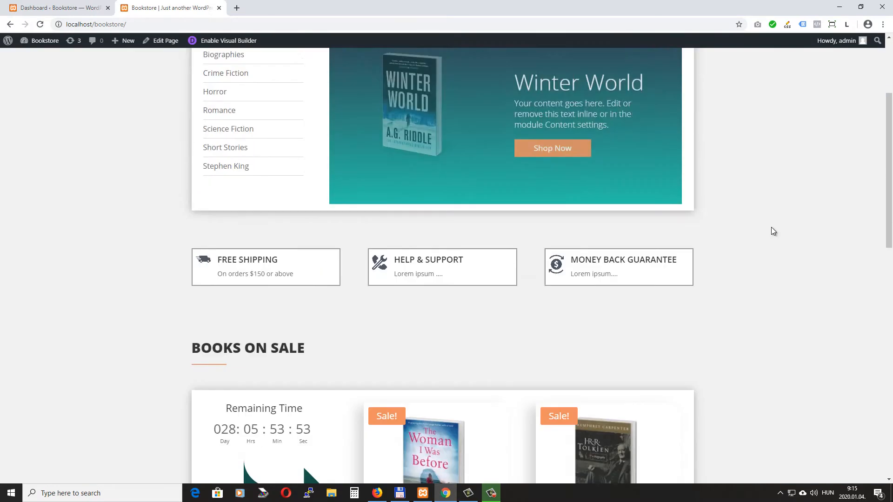
{"action": "scroll", "coordinate": [772, 230], "scroll_direction": "down", "scroll_amount": 9}
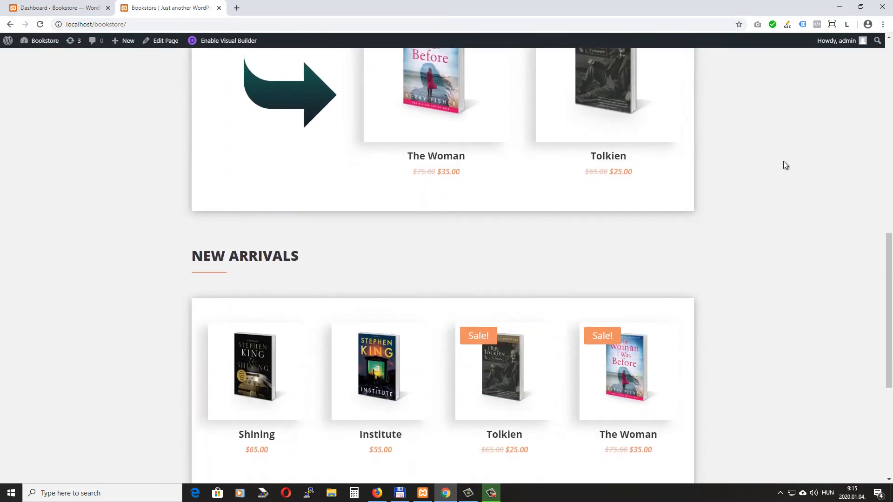
{"action": "scroll", "coordinate": [784, 165], "scroll_direction": "down", "scroll_amount": 4}
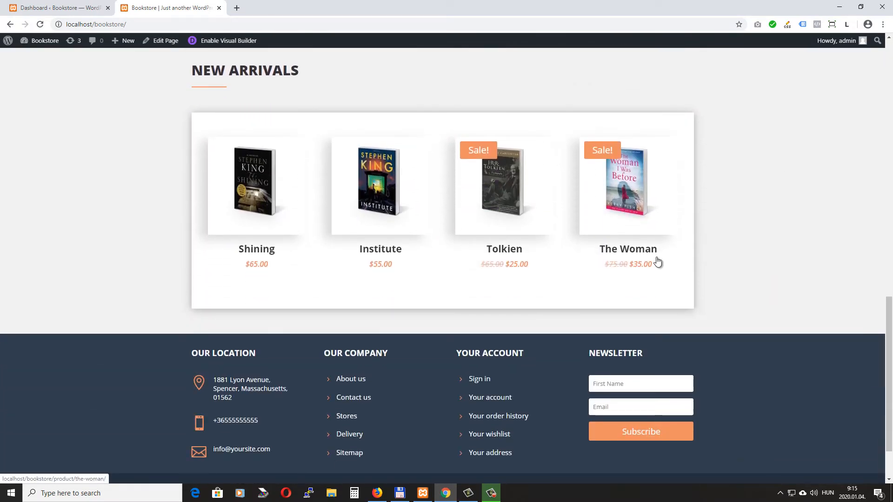